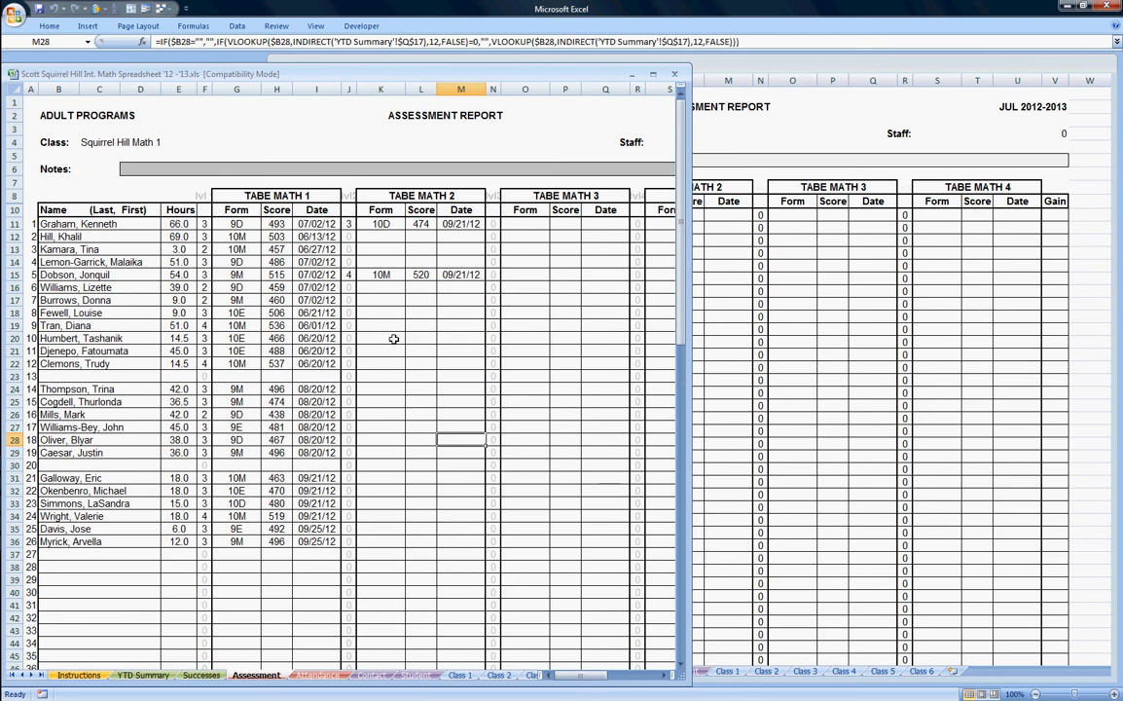
# Switch back and forth between the class workbook and the 2012-2013 template to compare them.
pyautogui.click(817, 68)
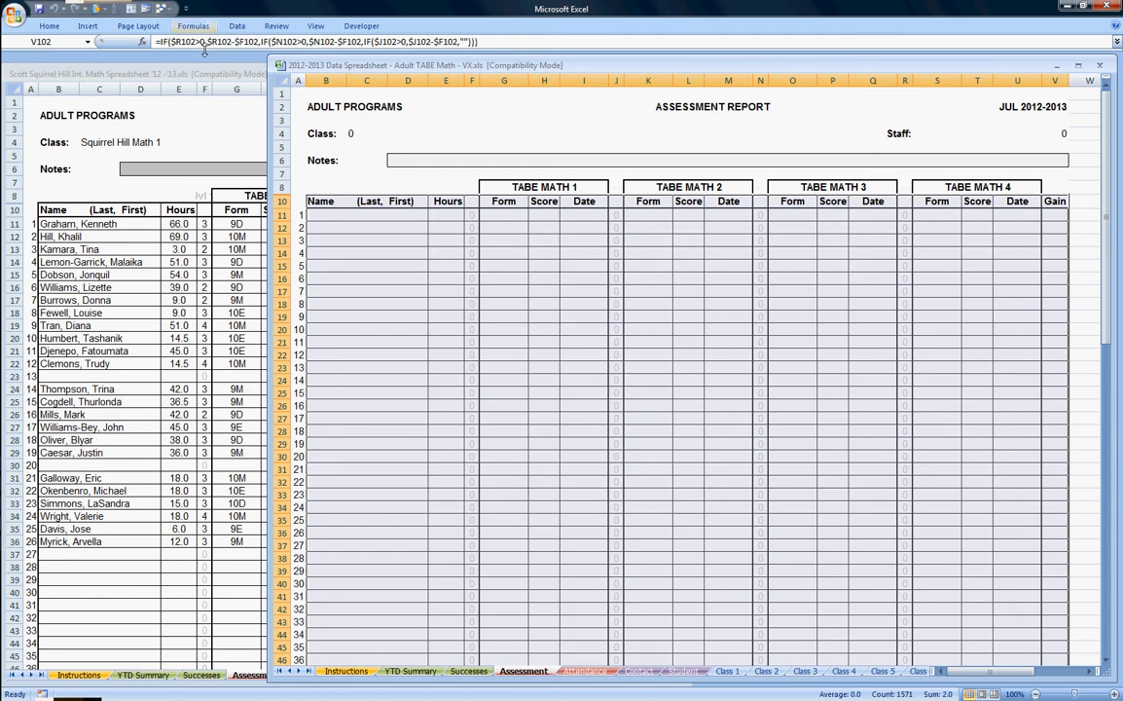
pyautogui.click(216, 80)
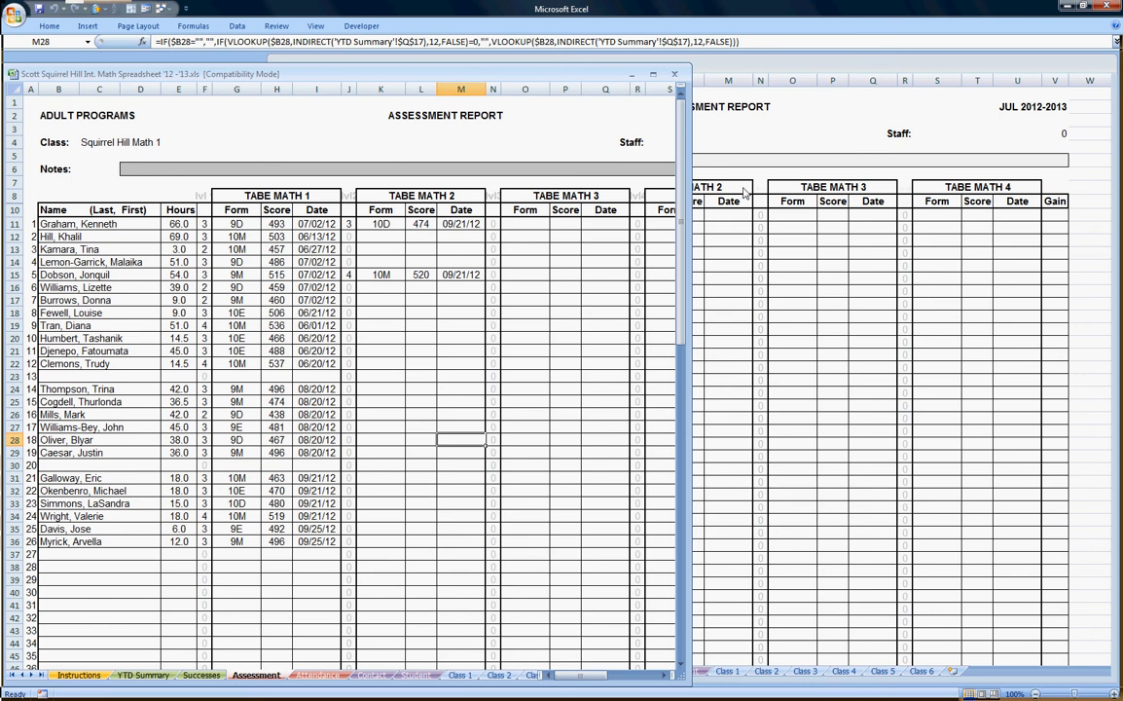
pyautogui.click(734, 70)
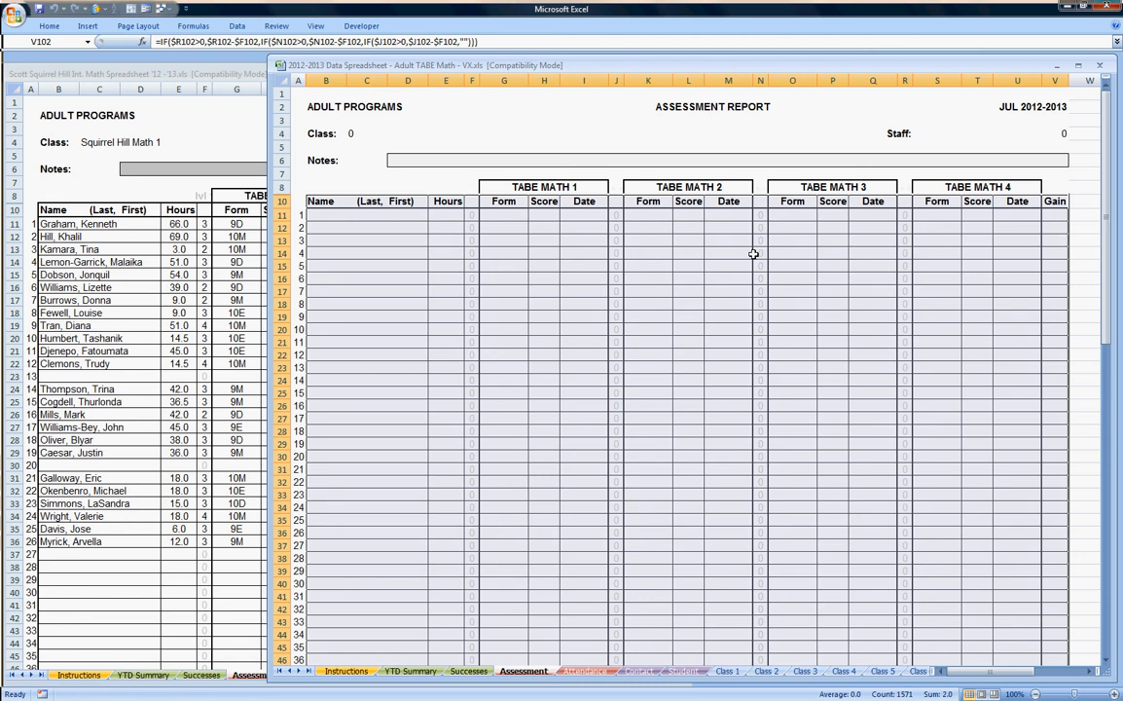
pyautogui.click(252, 74)
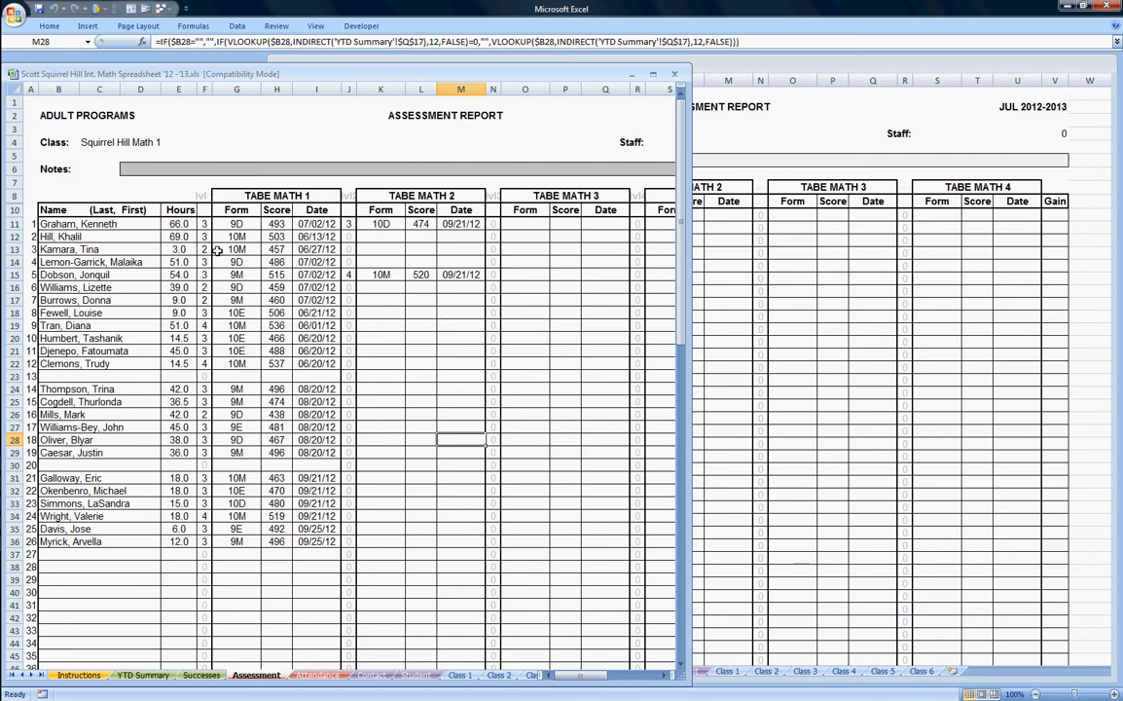
# Compare the F11 level formula in both workbooks and dismiss the protected-cell warning when editing it.
pyautogui.click(205, 224)
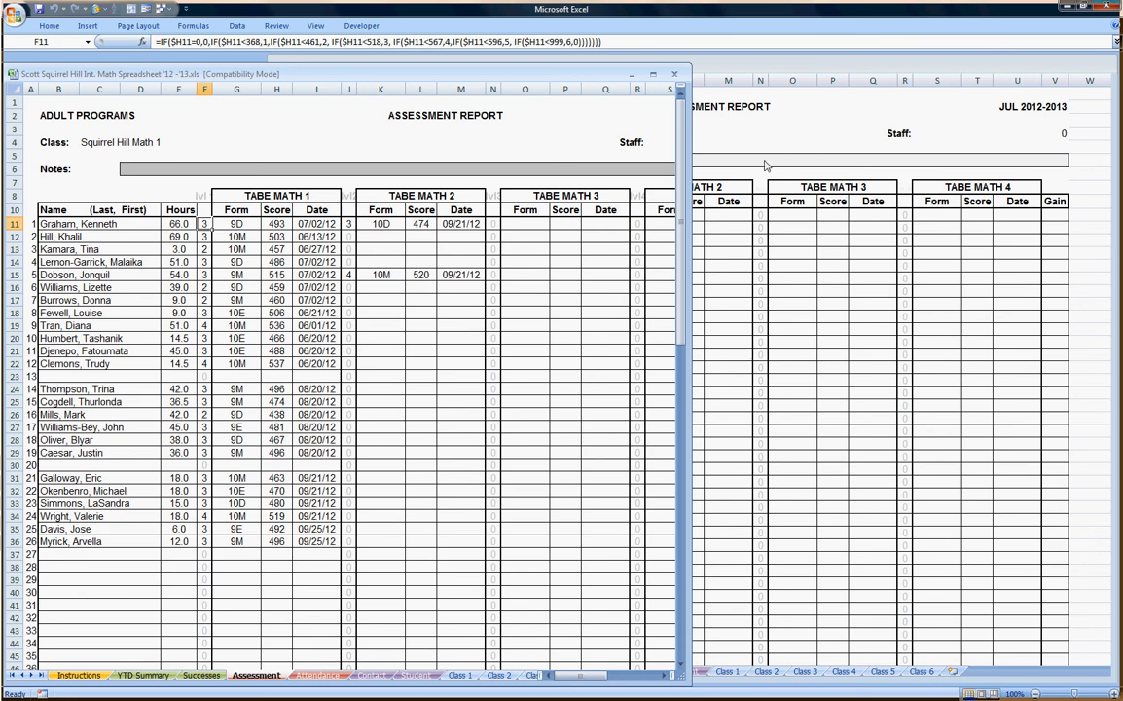
pyautogui.click(788, 68)
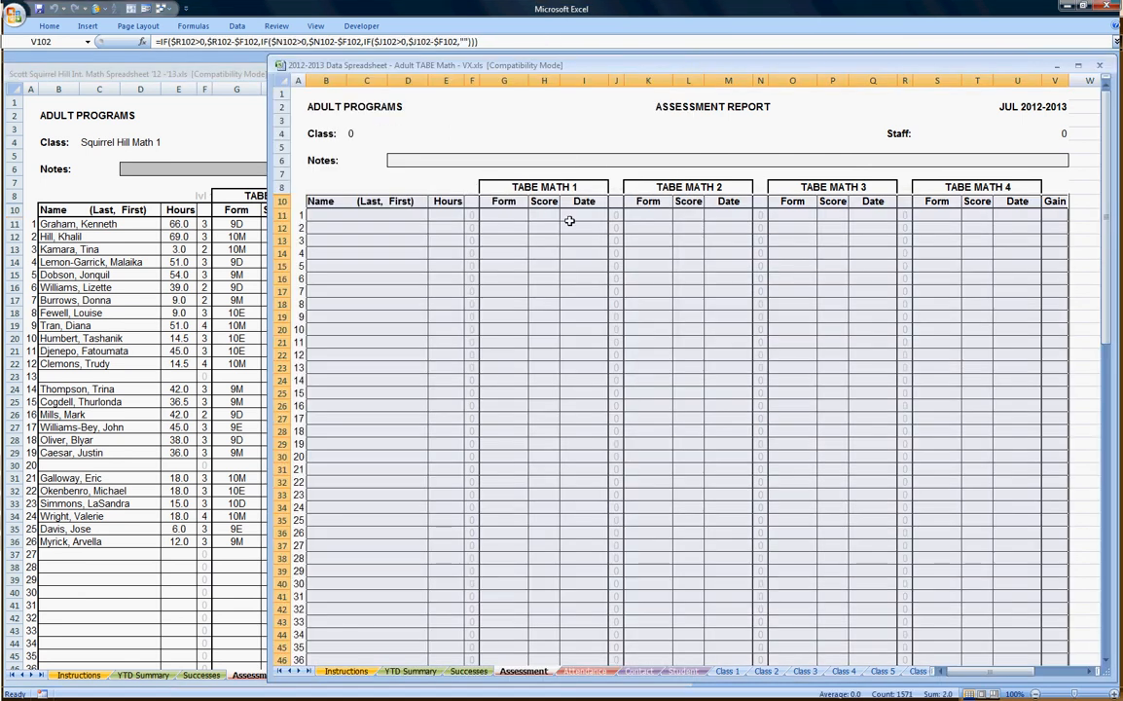
pyautogui.click(471, 215)
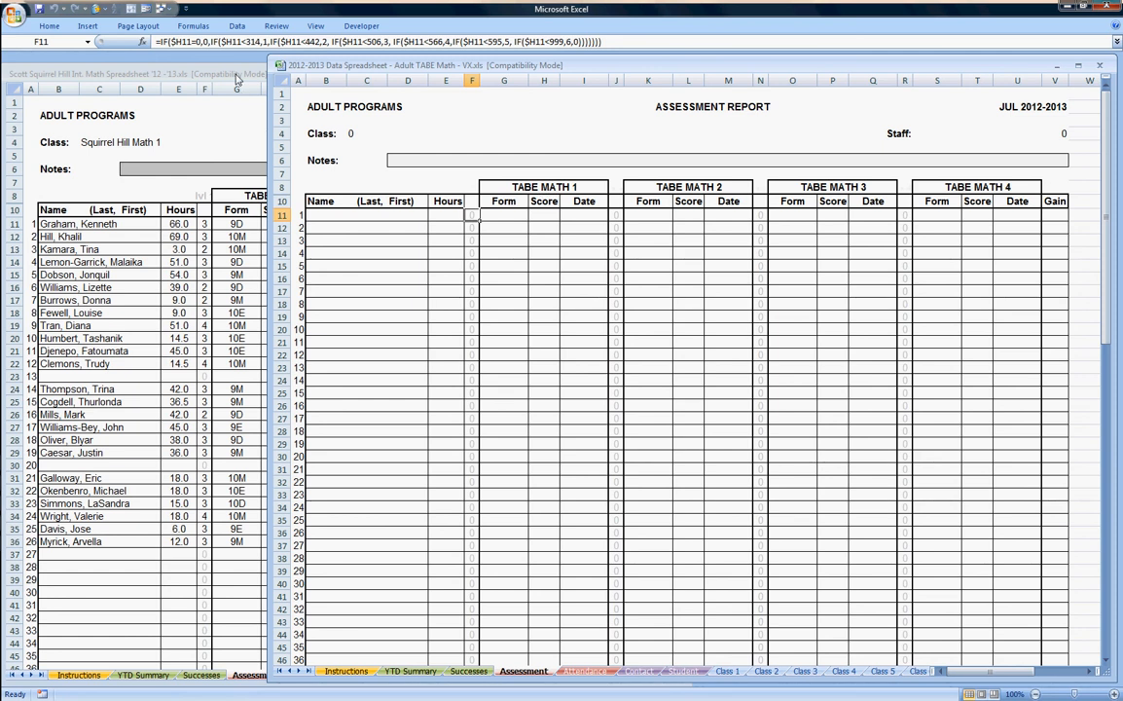
pyautogui.click(213, 71)
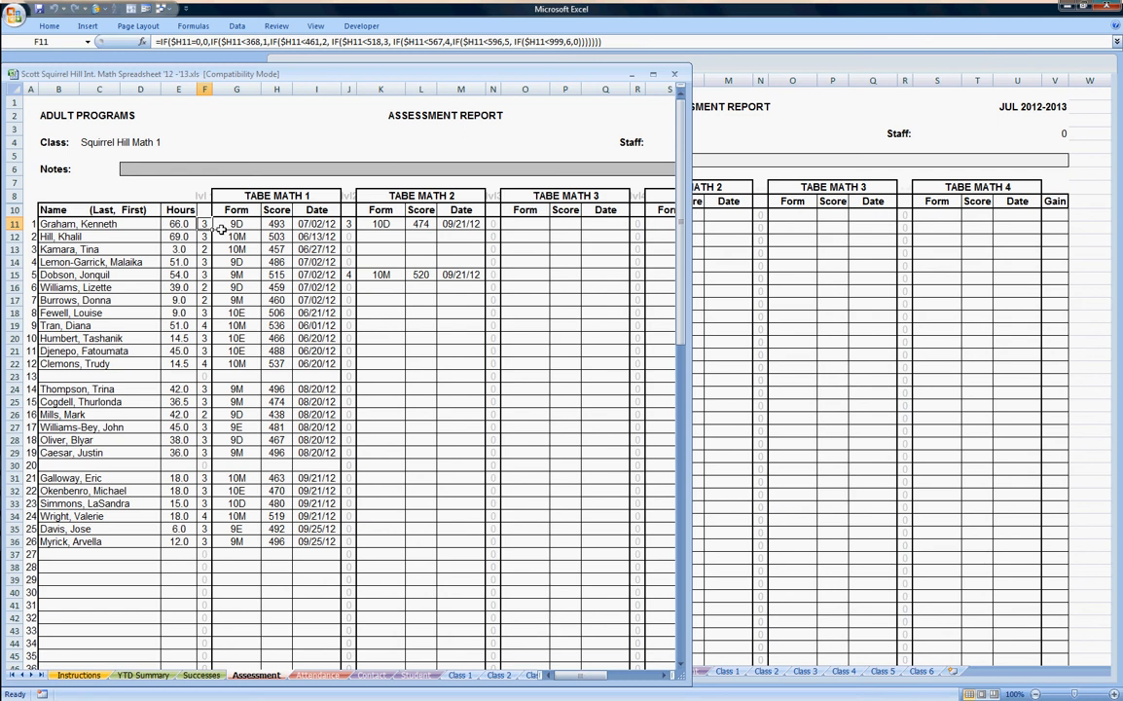
pyautogui.press('Delete')
pyautogui.click(565, 391)
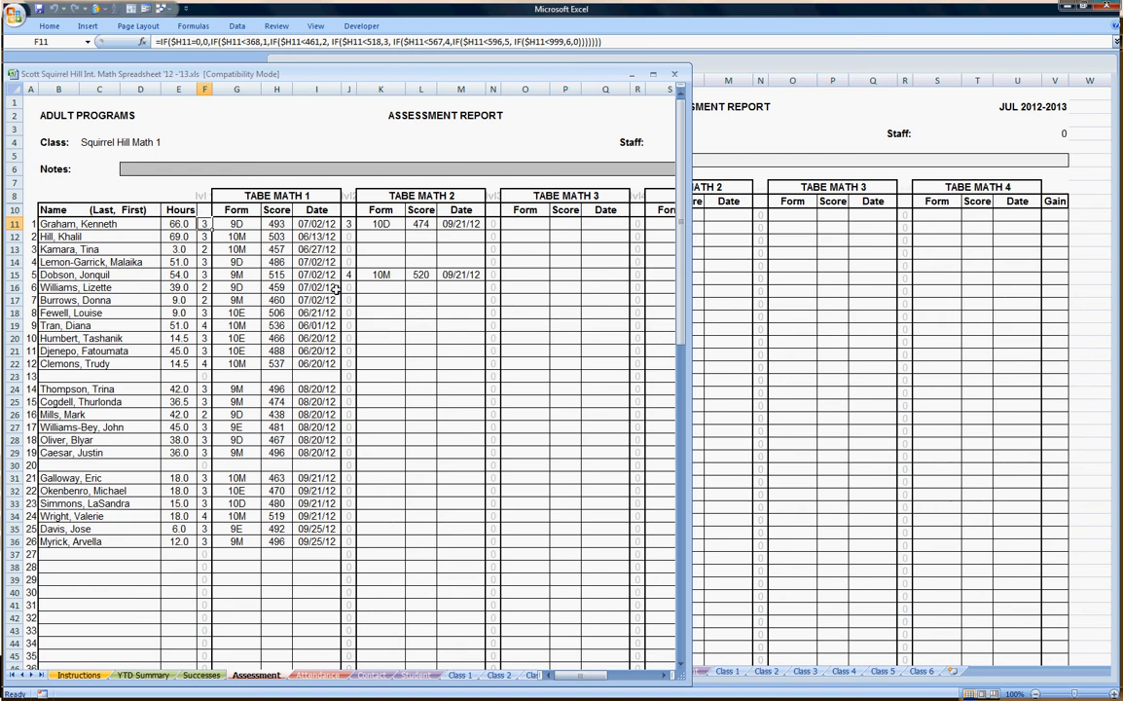
# Unprotect the class workbook's Assessment sheet from its tab menu, then bring the 2012-2013 template forward.
pyautogui.click(278, 28)
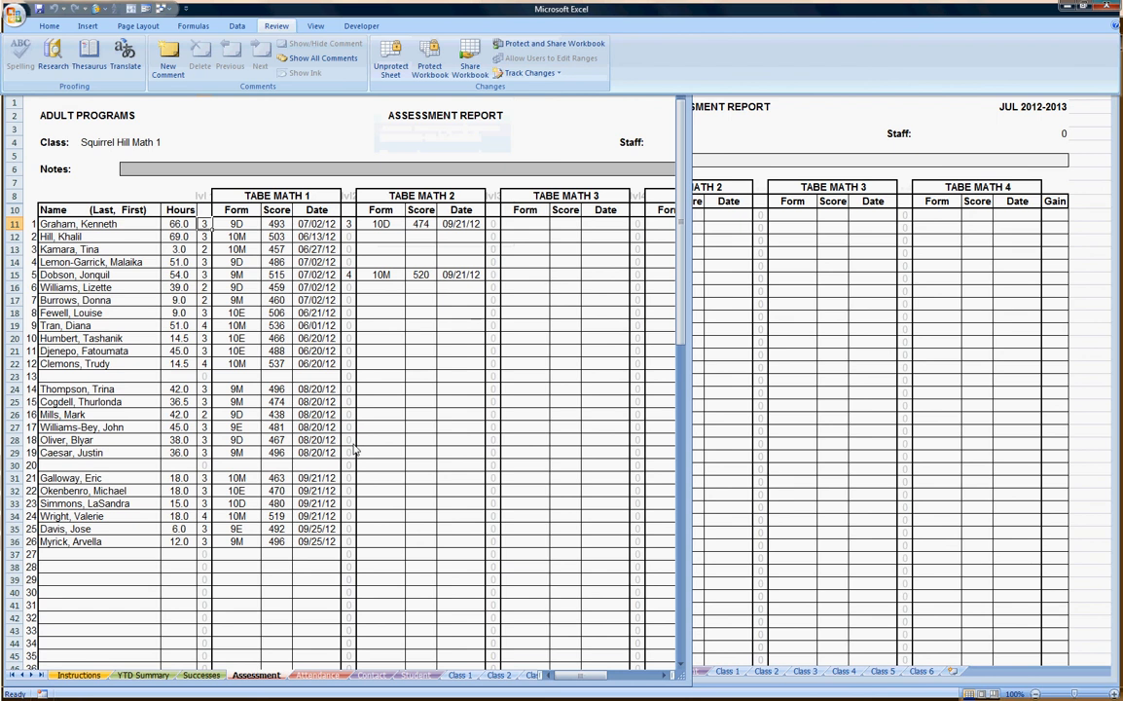
pyautogui.click(362, 654)
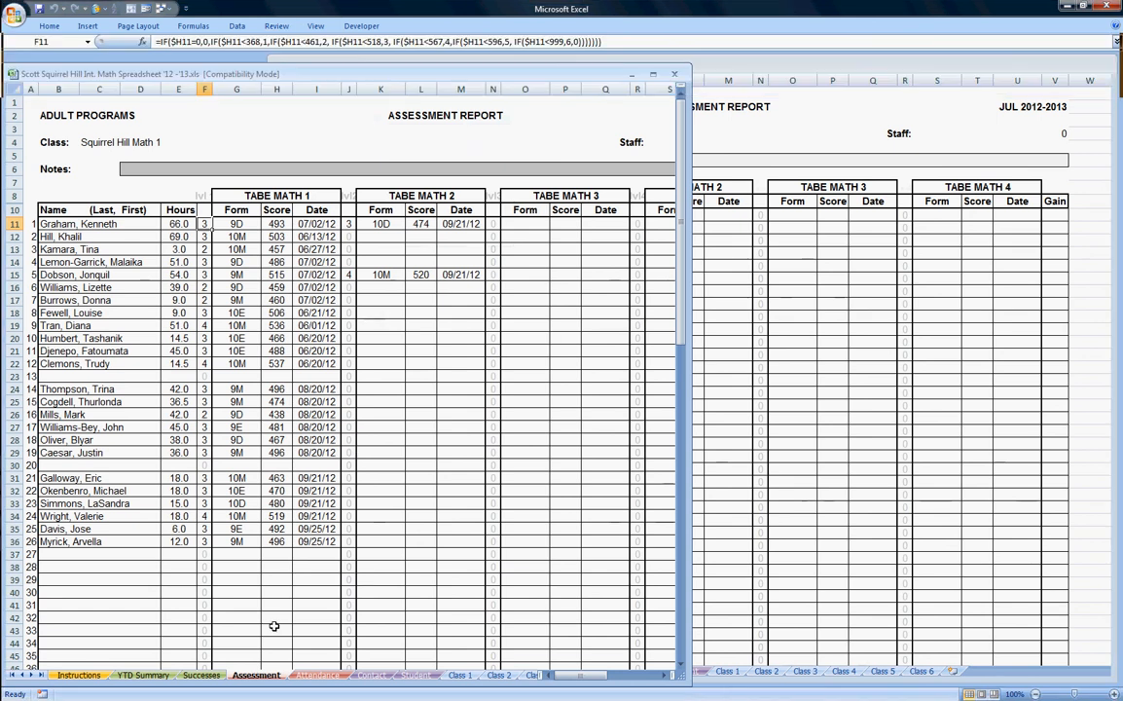
pyautogui.rightClick(261, 678)
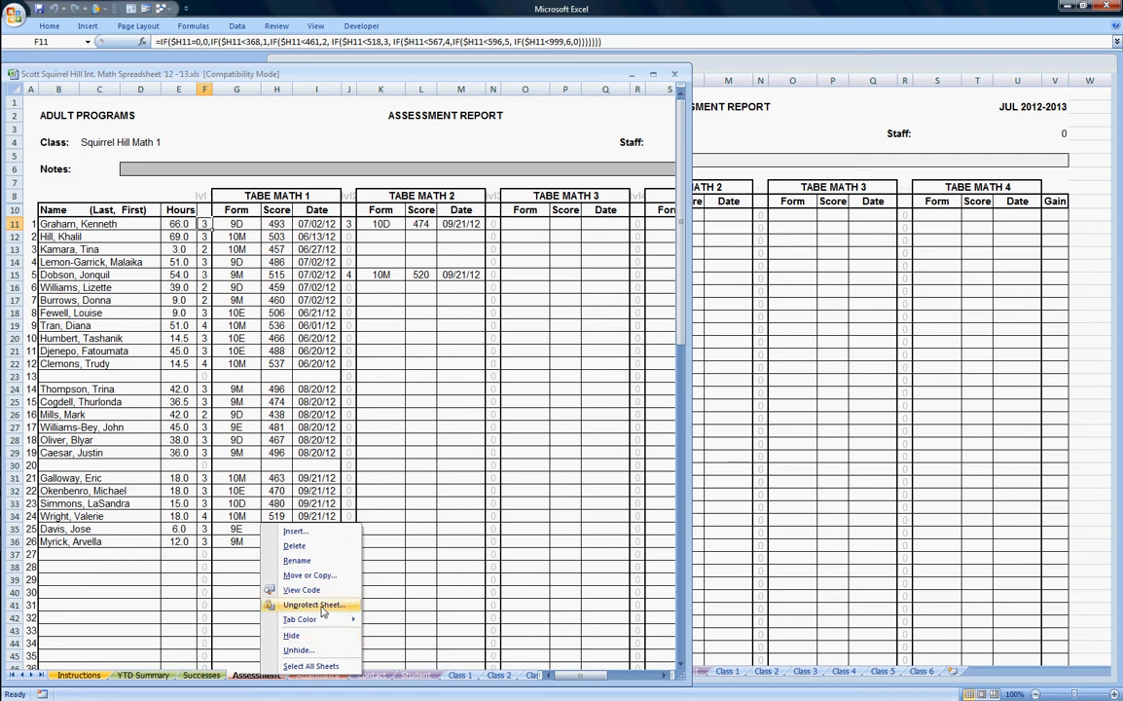
pyautogui.click(323, 609)
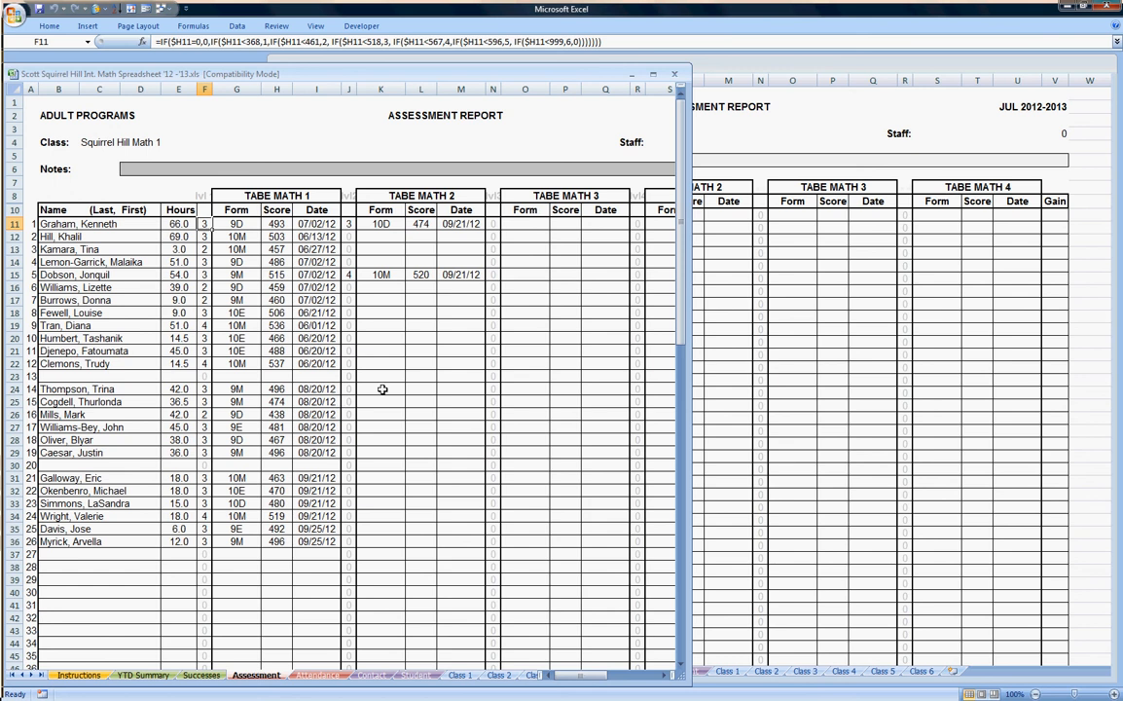
pyautogui.click(889, 67)
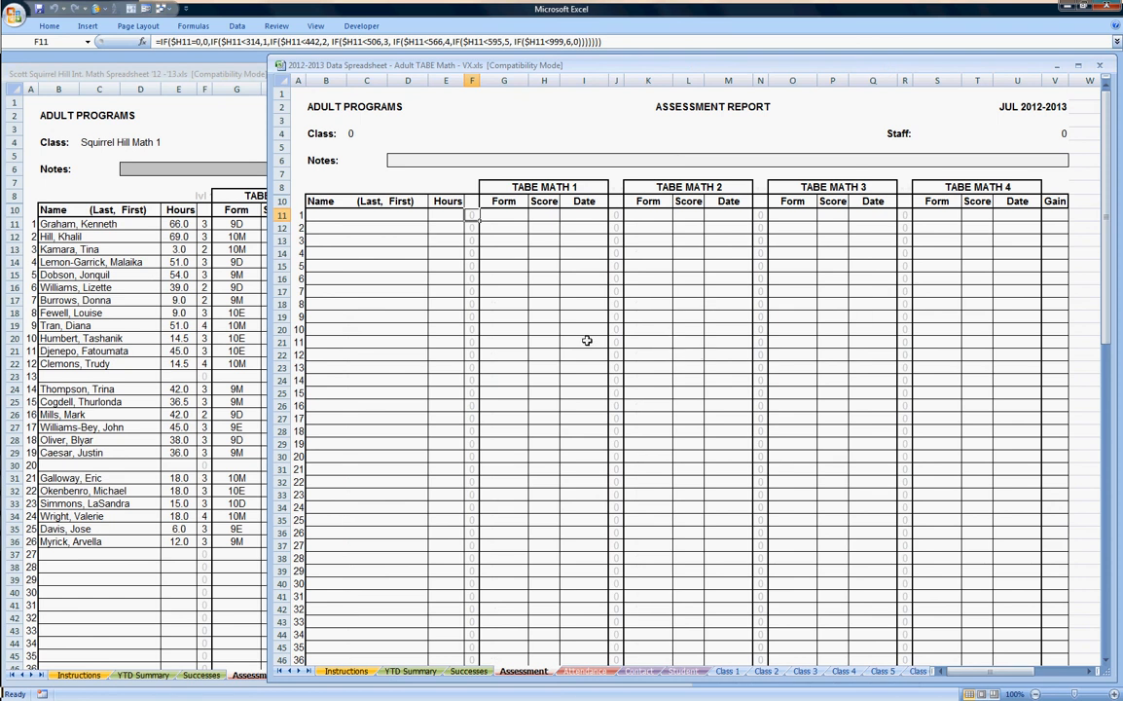
# Try editing the template's F13 formula and dismiss the protected-cell warning.
pyautogui.click(474, 241)
pyautogui.doubleClick(473, 241)
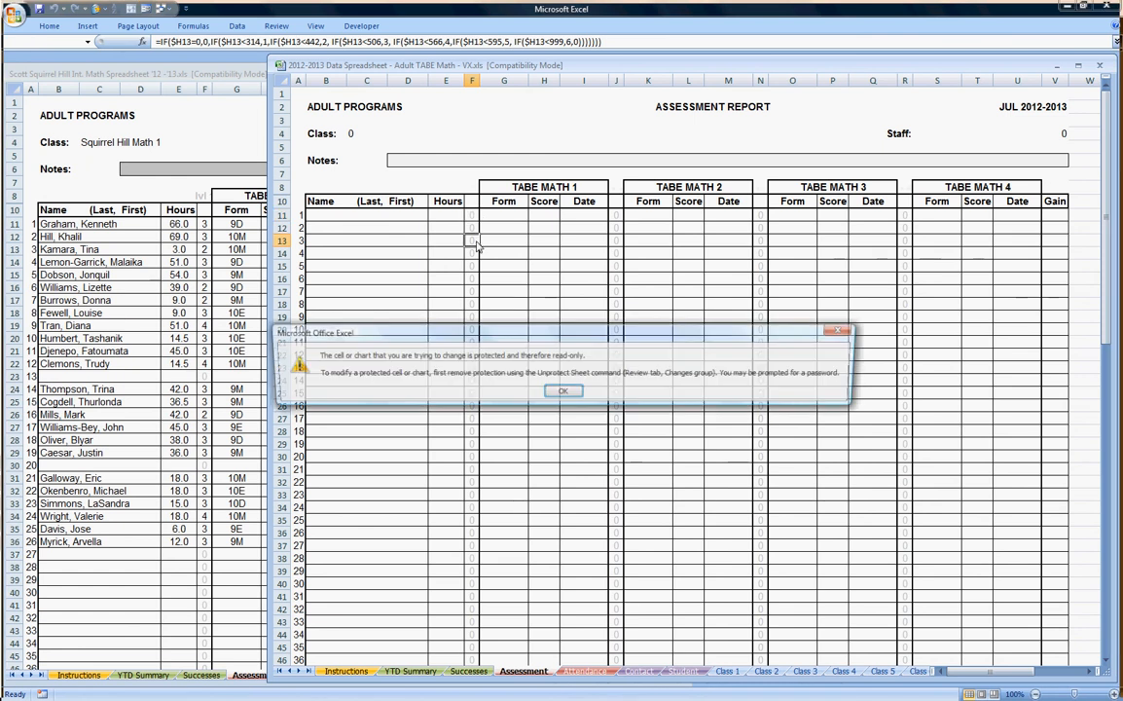
pyautogui.click(565, 393)
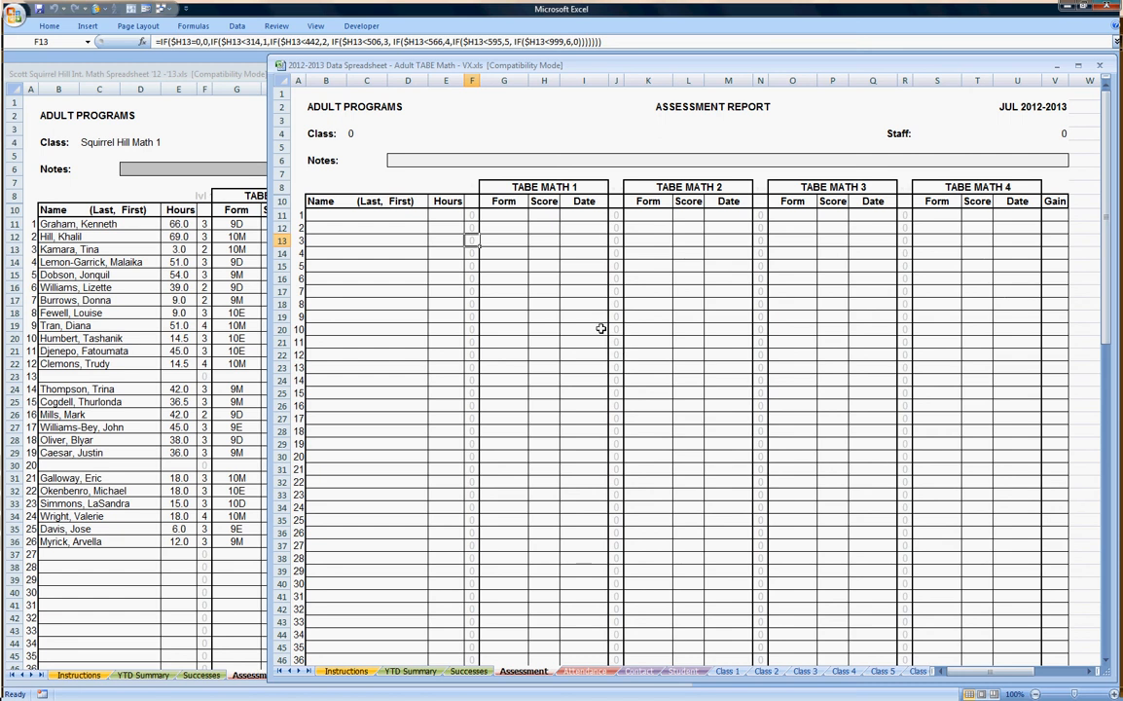
# Copy the template's level cells F11:F50 and return to the class workbook.
pyautogui.scroll(-1, 597, 327)
pyautogui.scroll(-1, 597, 327)
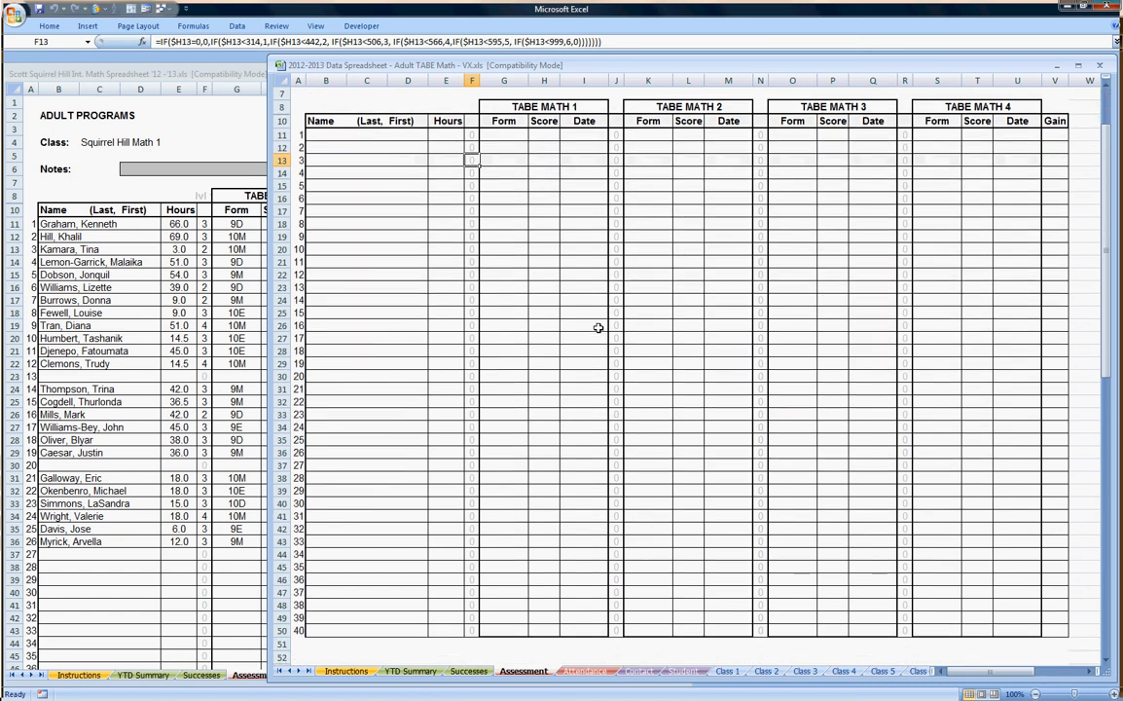
pyautogui.click(471, 137)
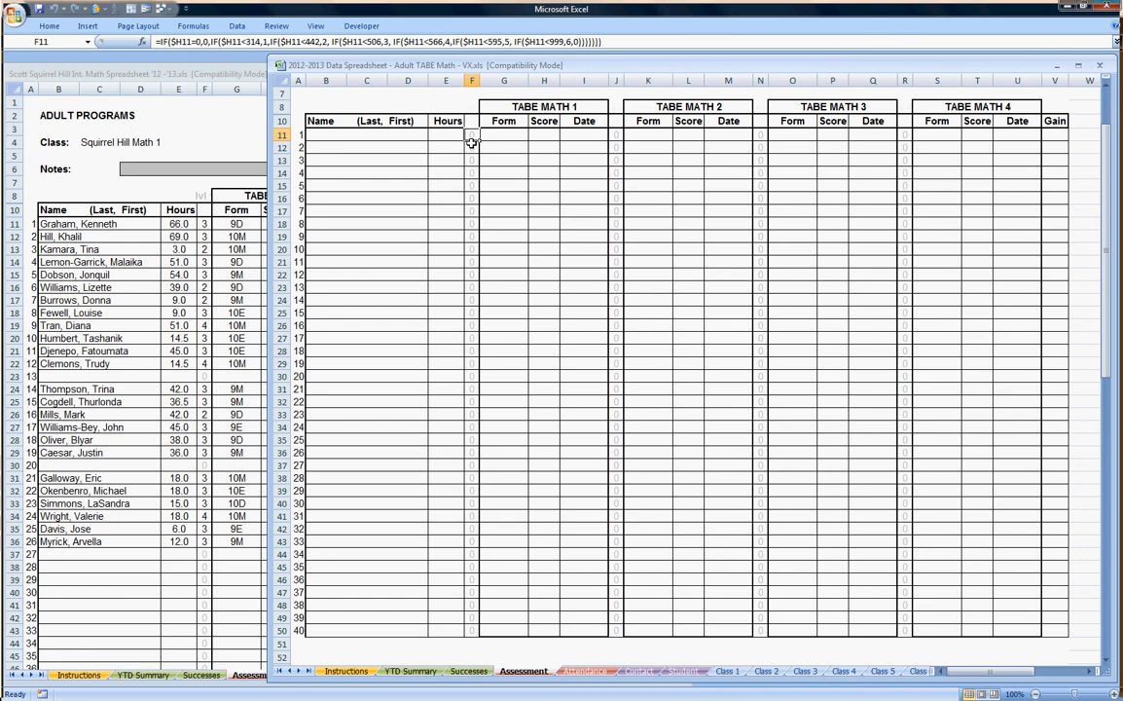
pyautogui.moveTo(471, 142); pyautogui.dragTo(471, 619)
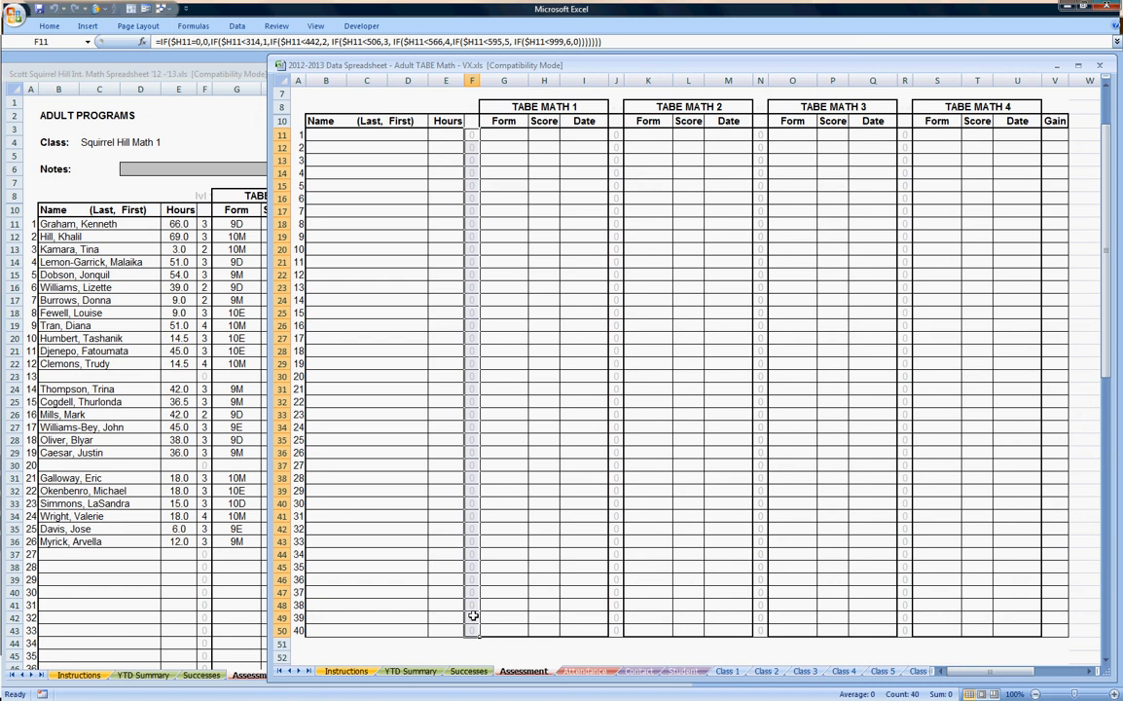
pyautogui.rightClick(473, 616)
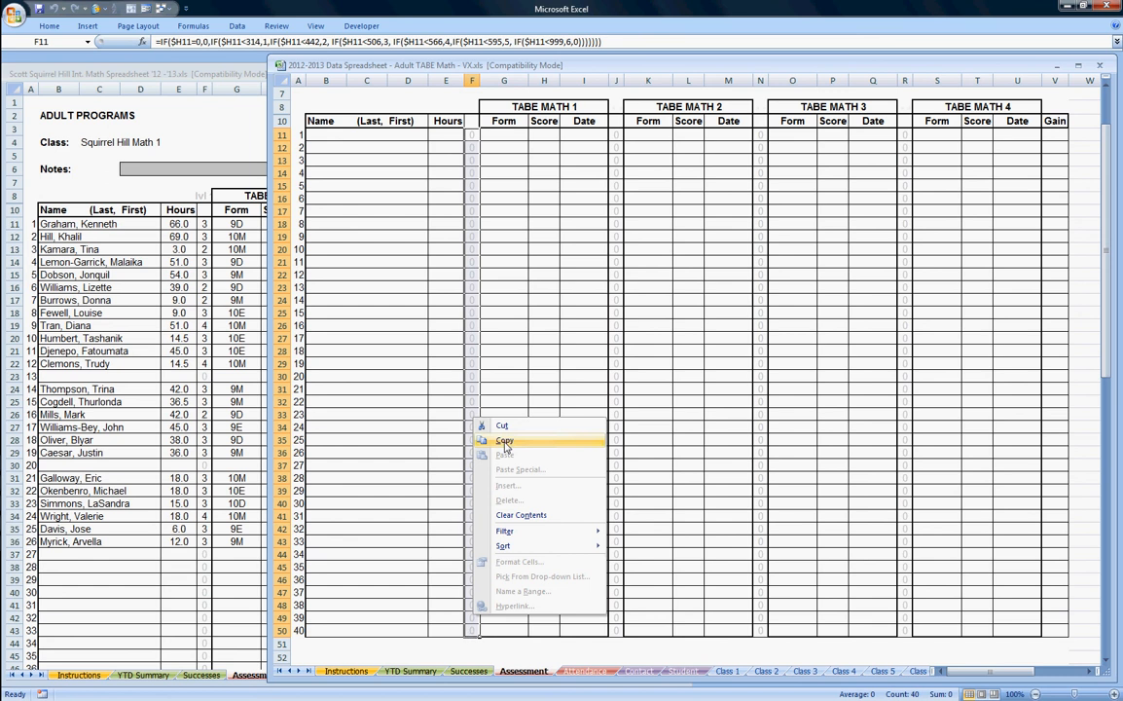
pyautogui.click(504, 441)
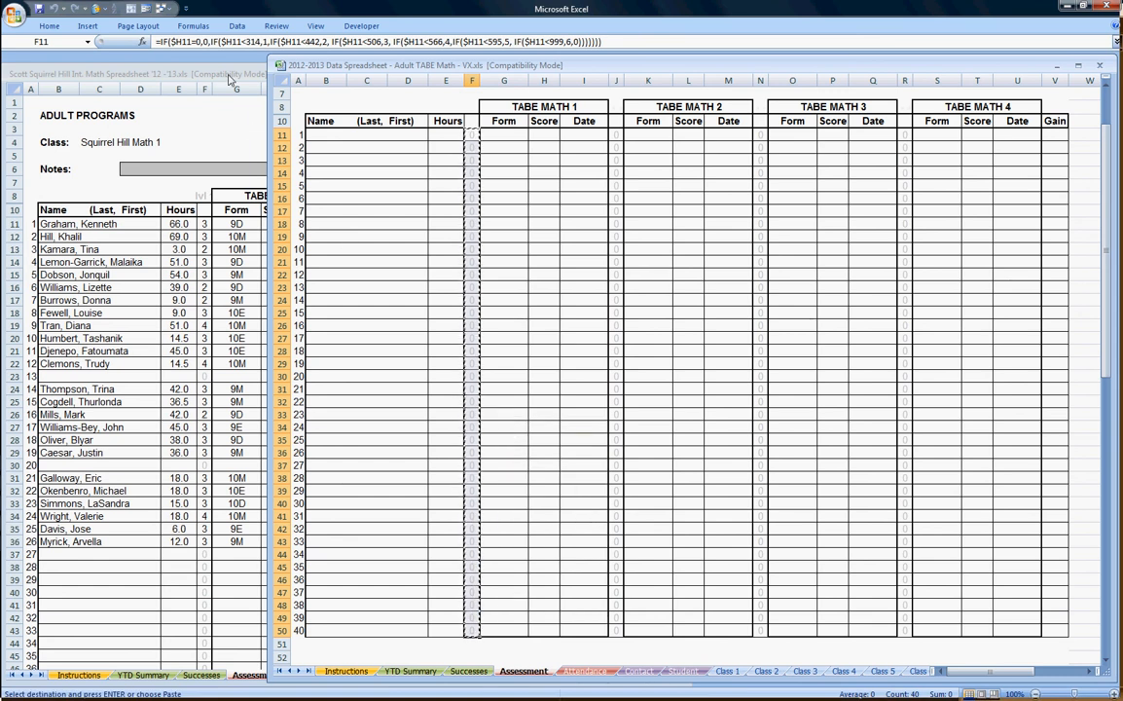
pyautogui.click(229, 78)
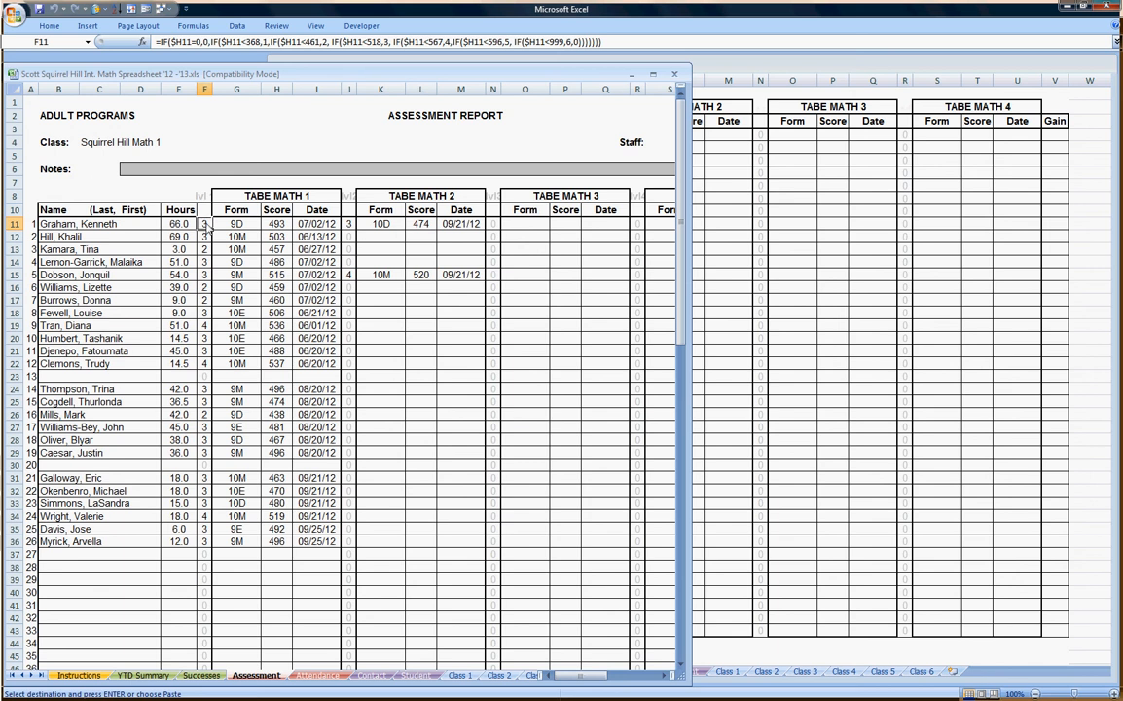
pyautogui.rightClick(206, 226)
pyautogui.click(261, 277)
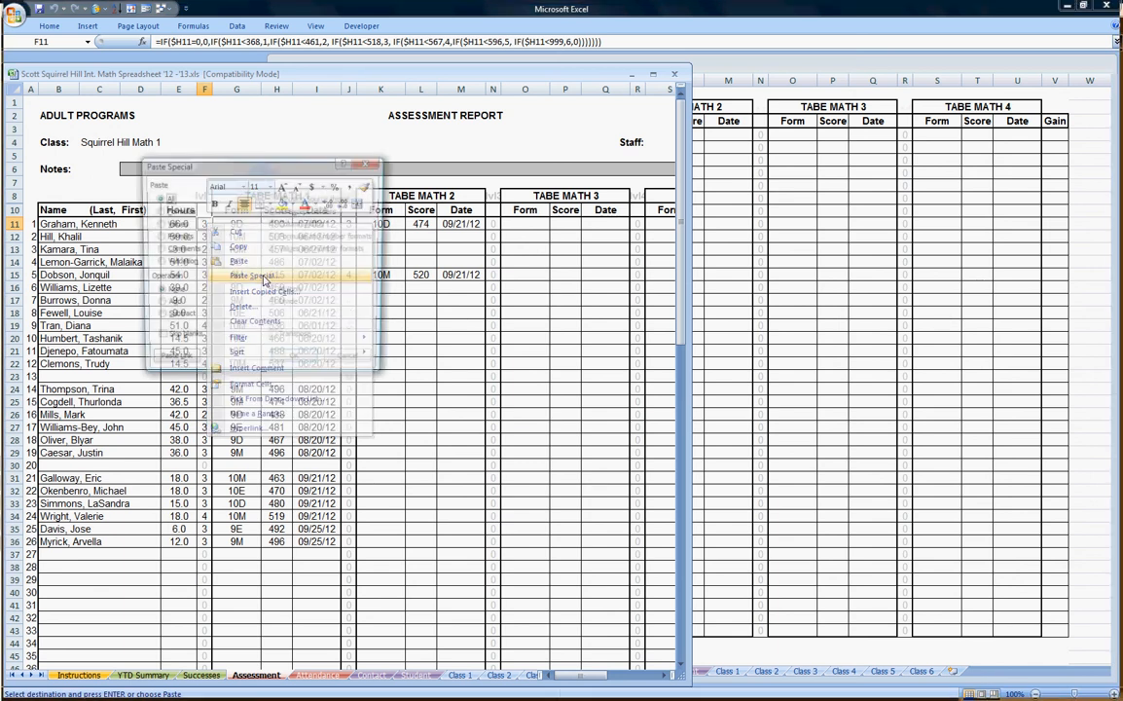
pyautogui.click(160, 212)
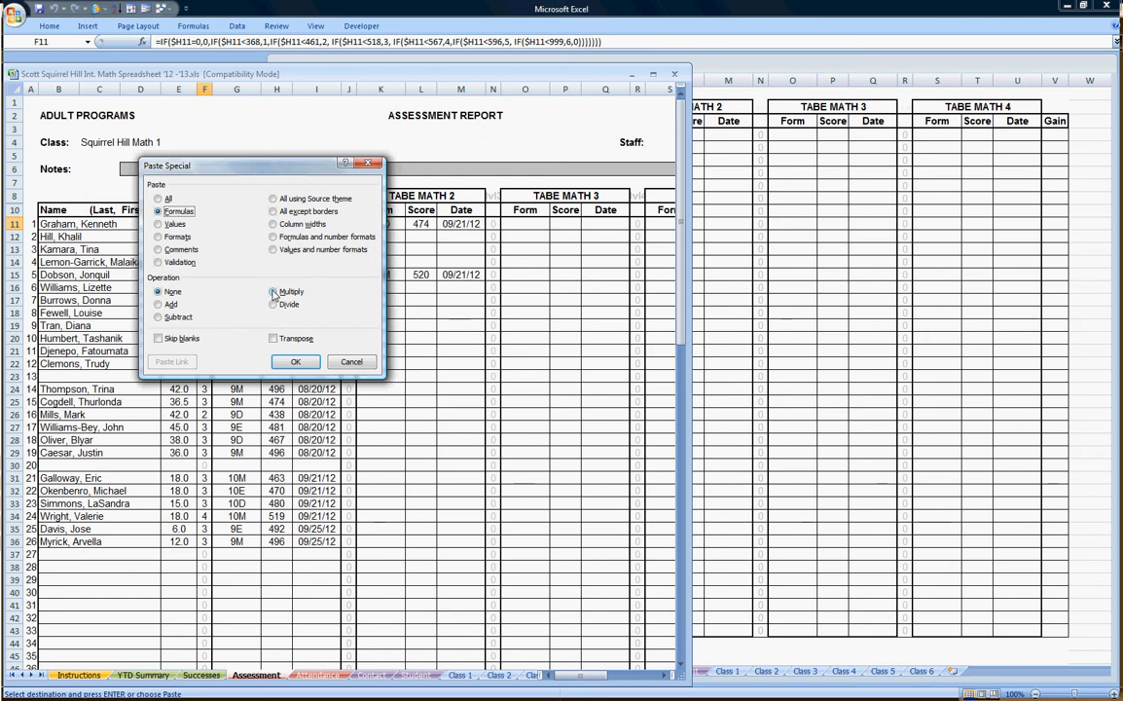
pyautogui.click(294, 362)
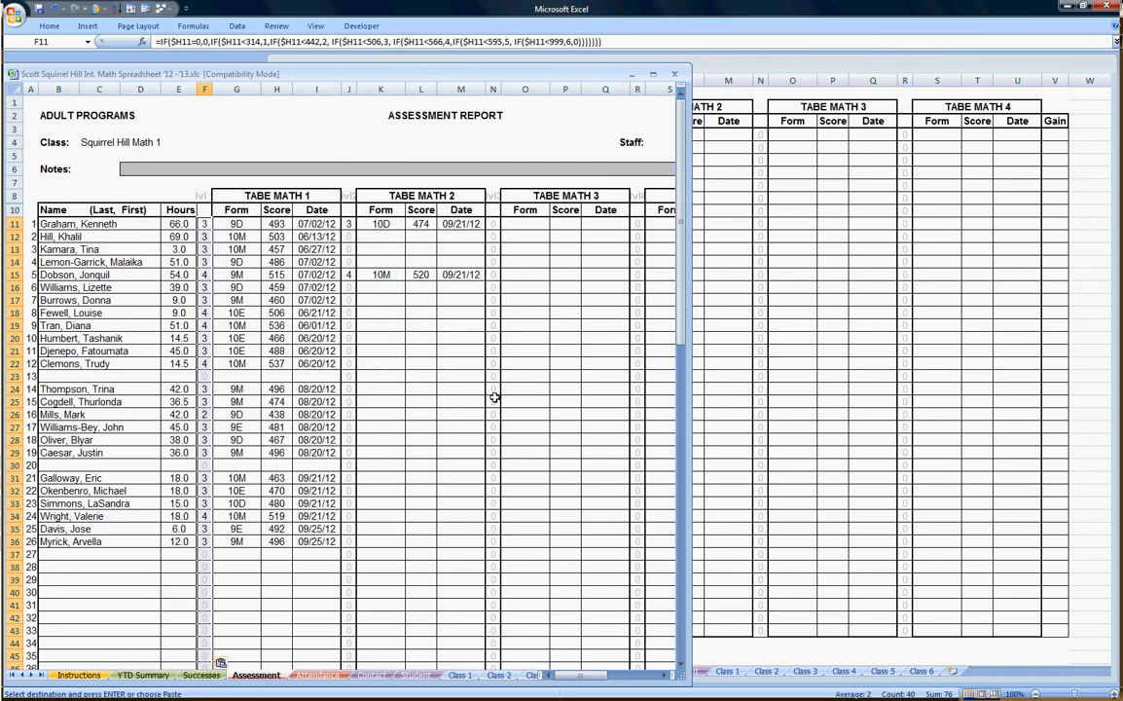
pyautogui.click(413, 299)
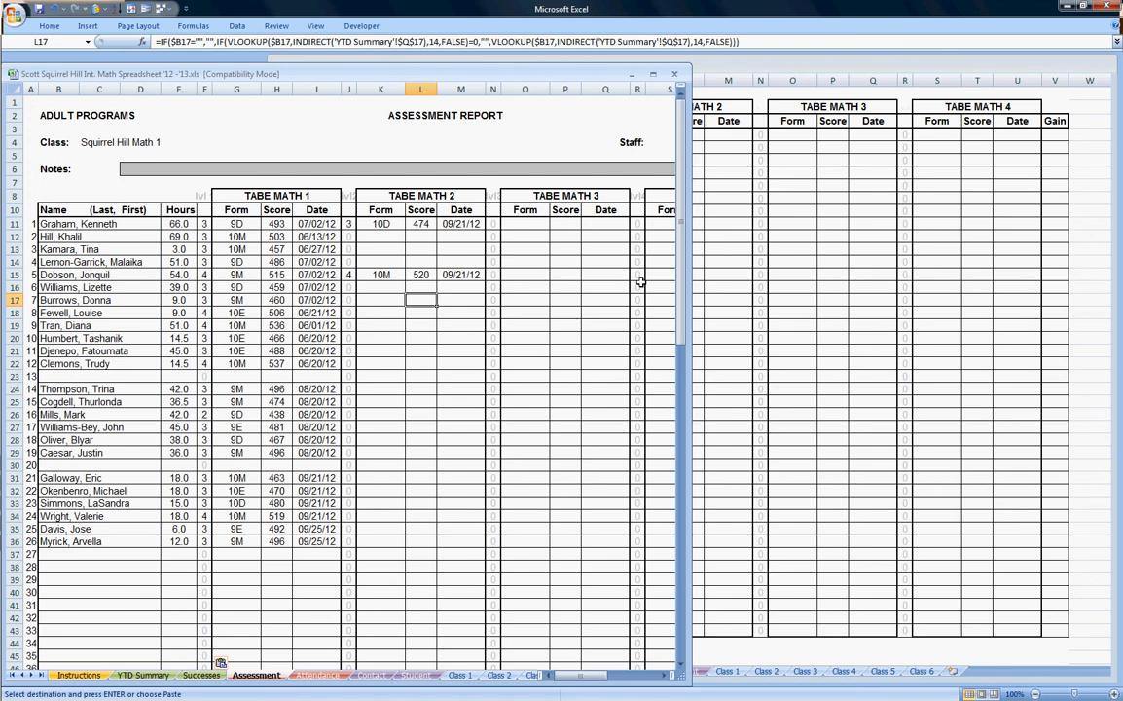
pyautogui.scroll(-7, 538, 361)
pyautogui.scroll(-9, 538, 361)
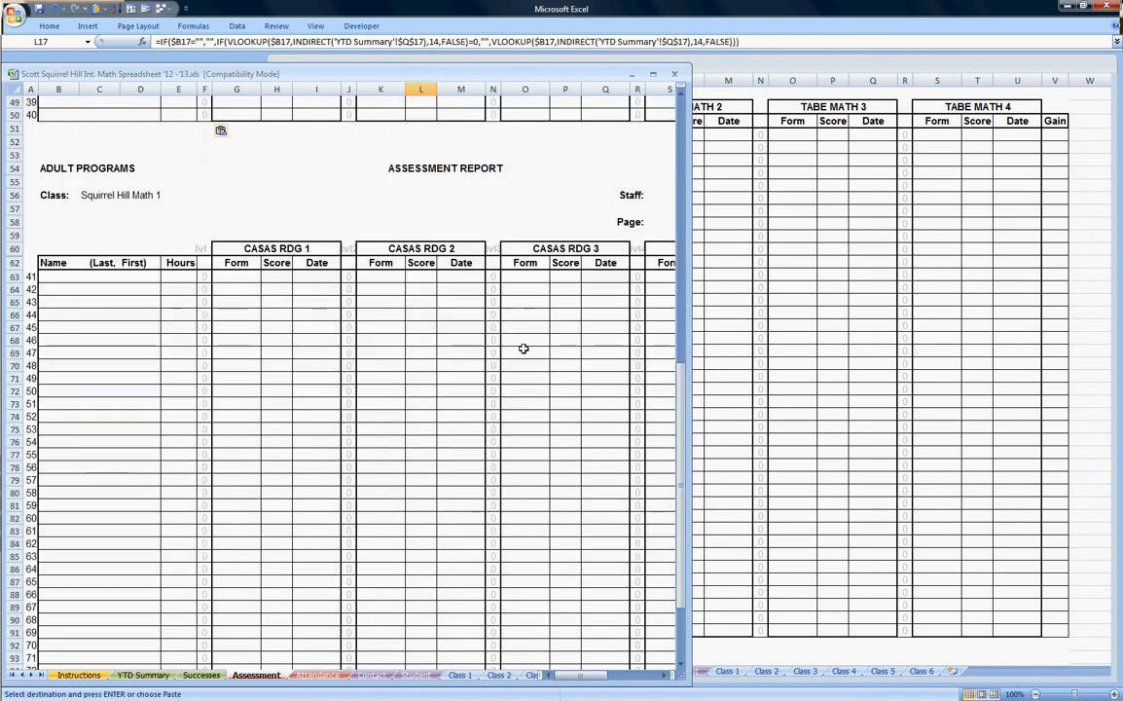
pyautogui.scroll(16, 523, 348)
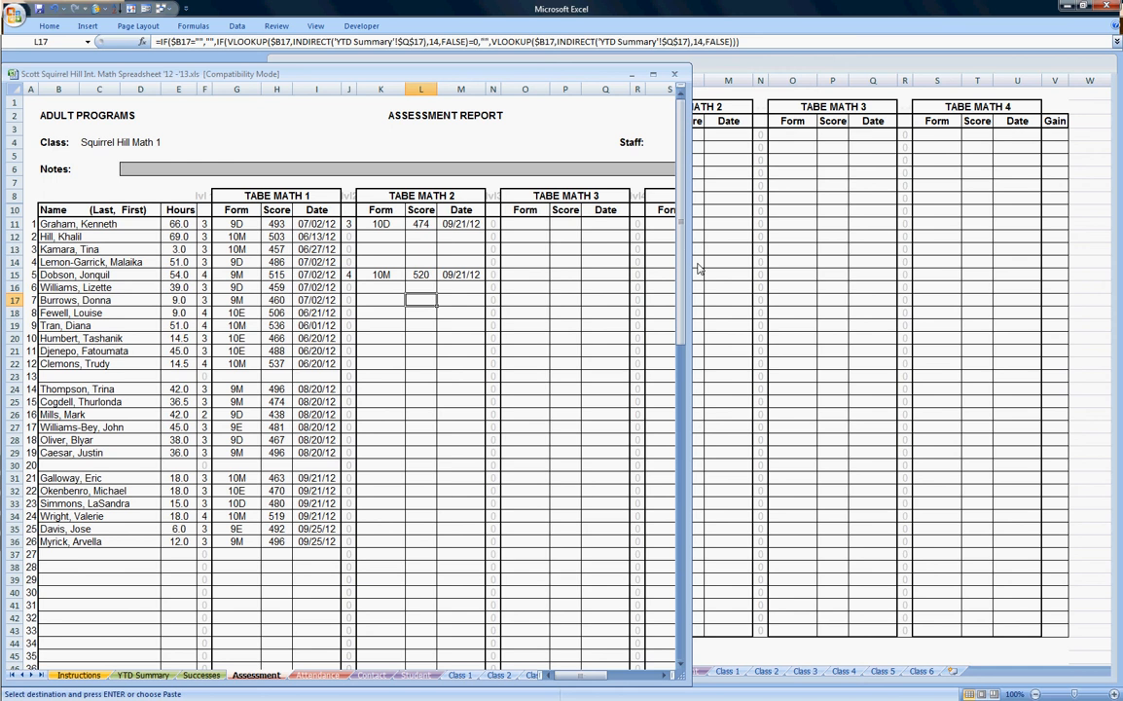
# Widen the class workbook to show TABE MATH 4 and select the template's J11:J50 level cells.
pyautogui.moveTo(698, 267); pyautogui.dragTo(959, 284)
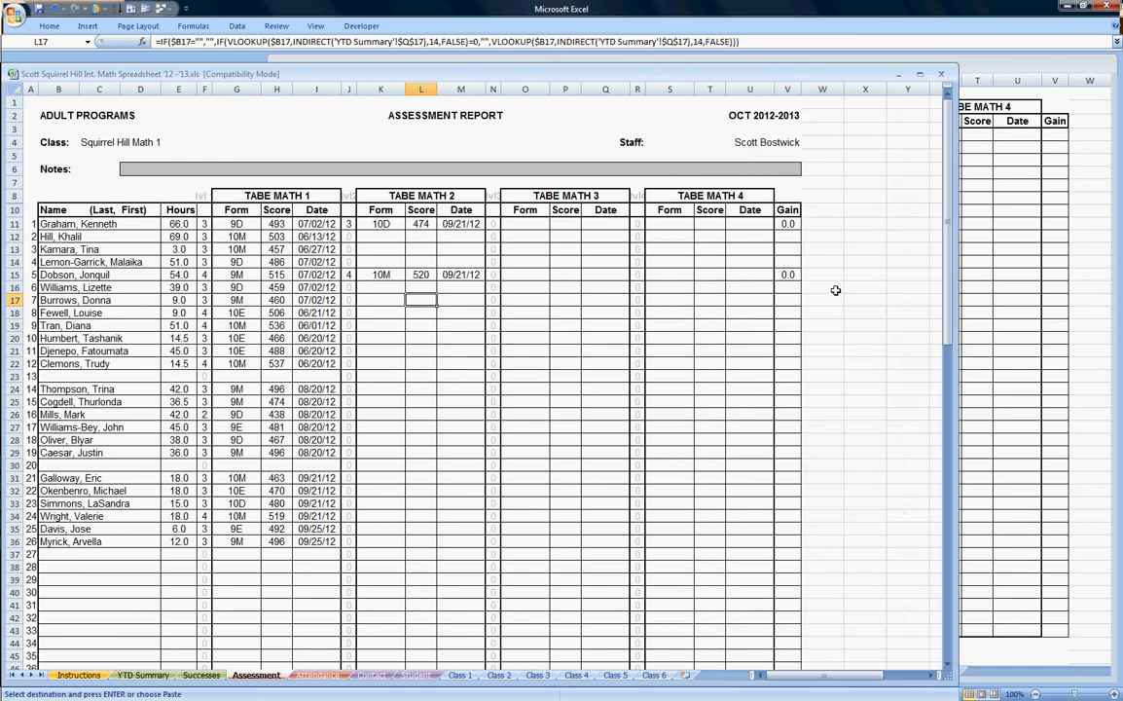
pyautogui.scroll(-3, 601, 219)
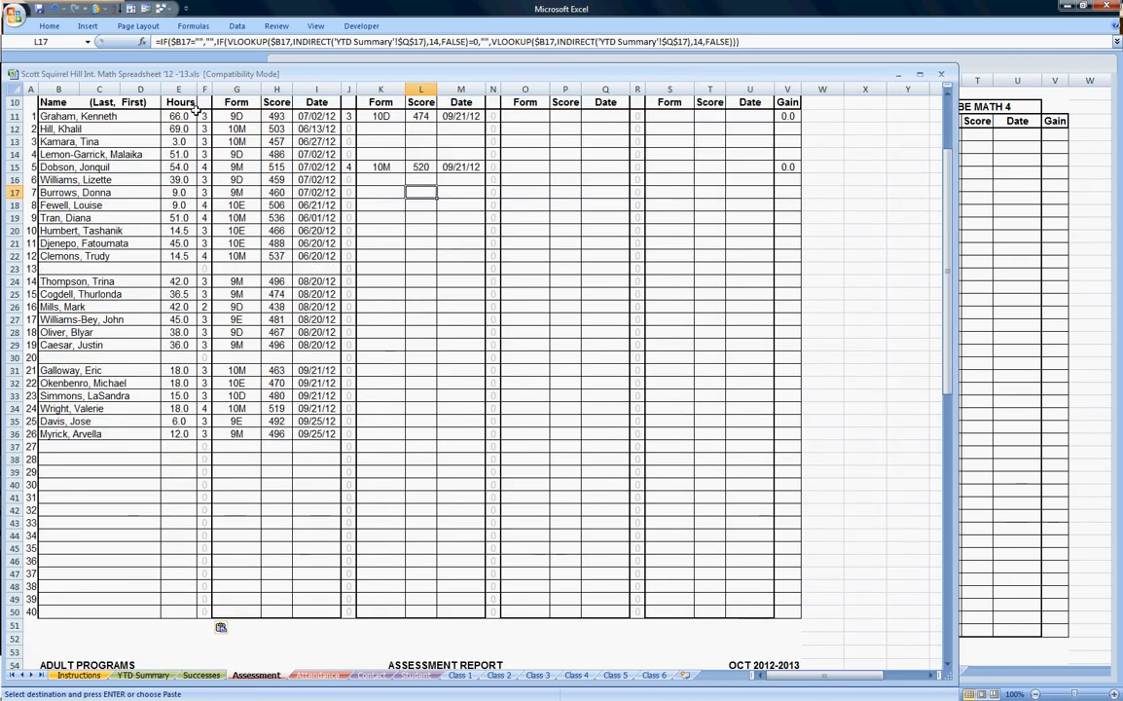
pyautogui.click(982, 64)
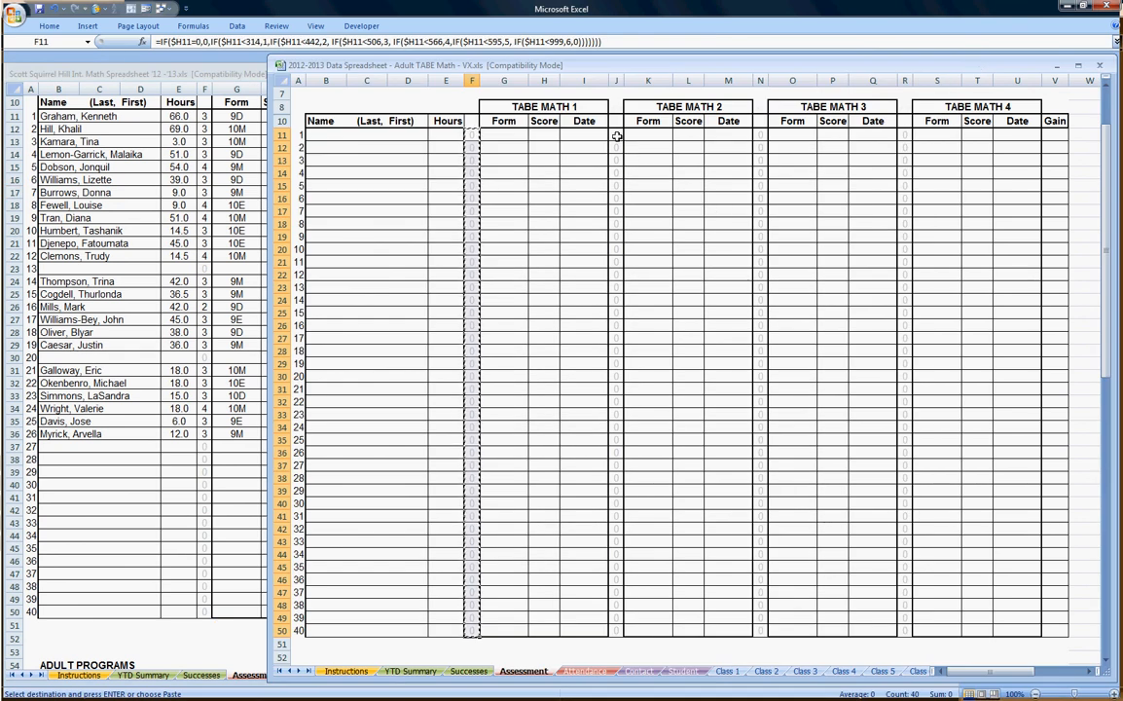
pyautogui.moveTo(617, 136); pyautogui.dragTo(616, 630)
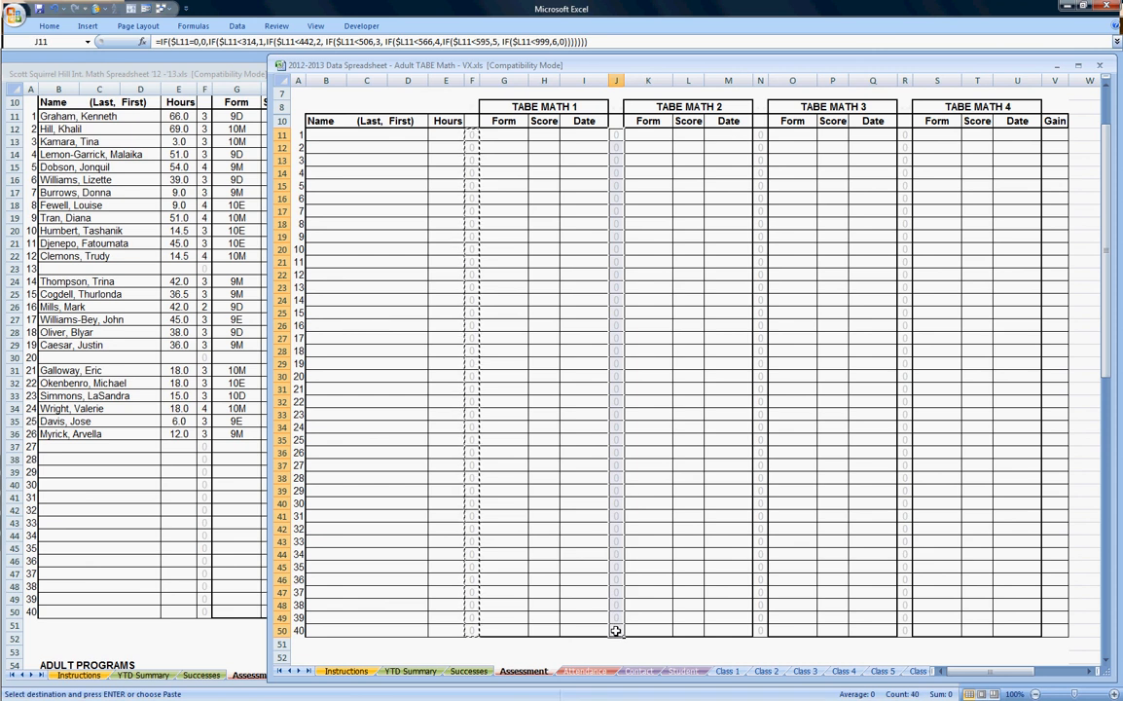
pyautogui.click(210, 74)
# Paste Special only the formulas into the class workbook's J11, then select the template's column N levels.
pyautogui.click(349, 116)
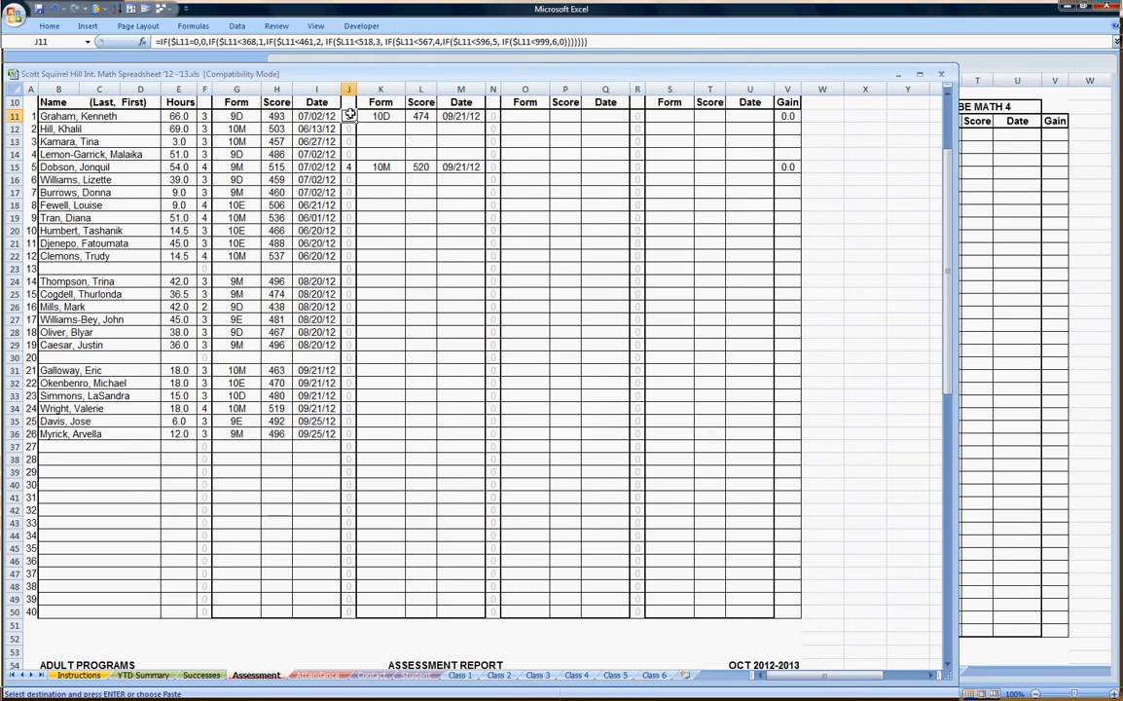
pyautogui.rightClick(350, 115)
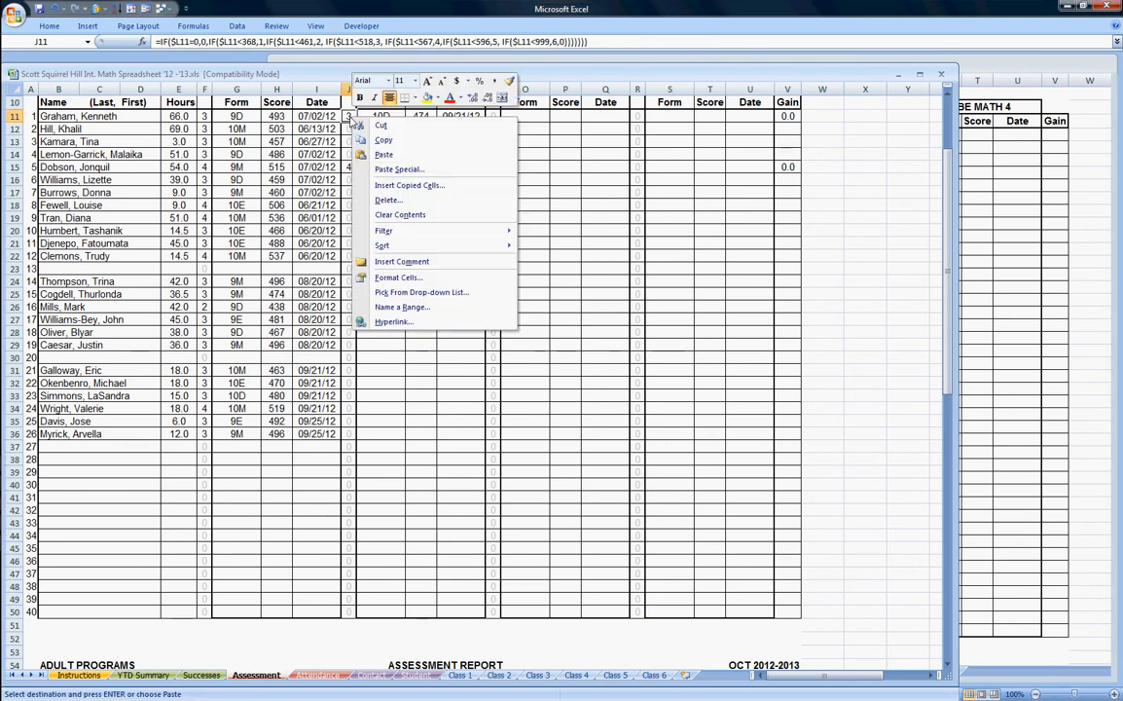
pyautogui.click(390, 171)
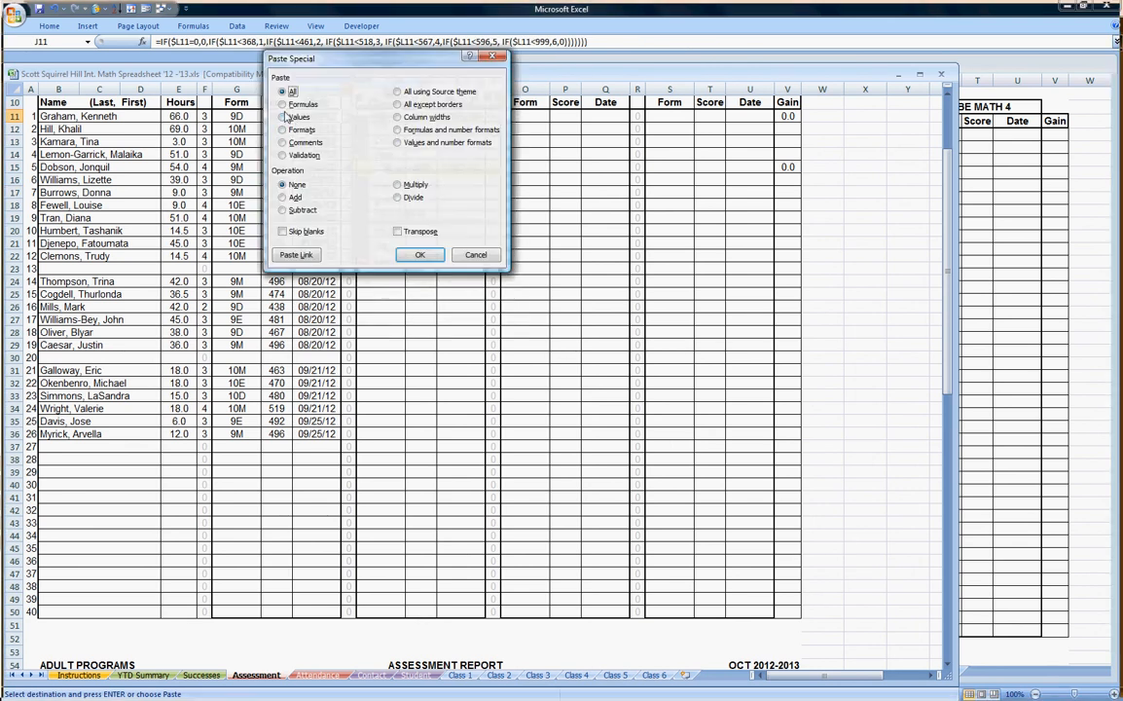
pyautogui.click(283, 104)
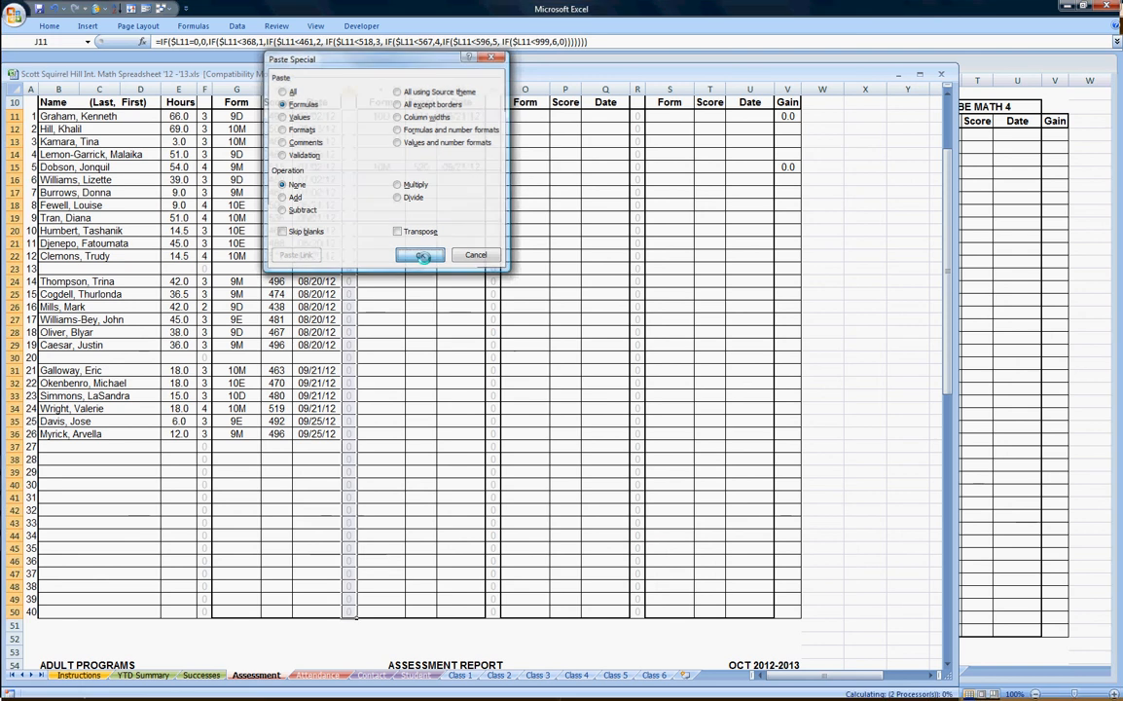
pyautogui.click(420, 254)
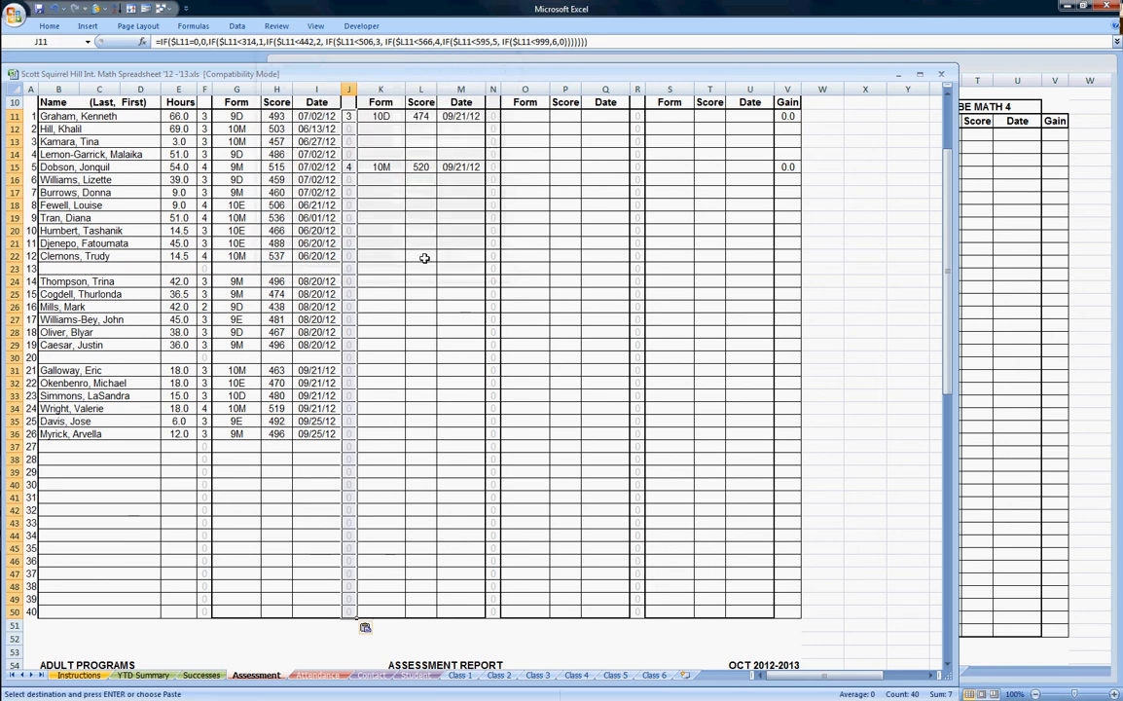
pyautogui.click(995, 324)
pyautogui.moveTo(758, 143); pyautogui.dragTo(764, 629)
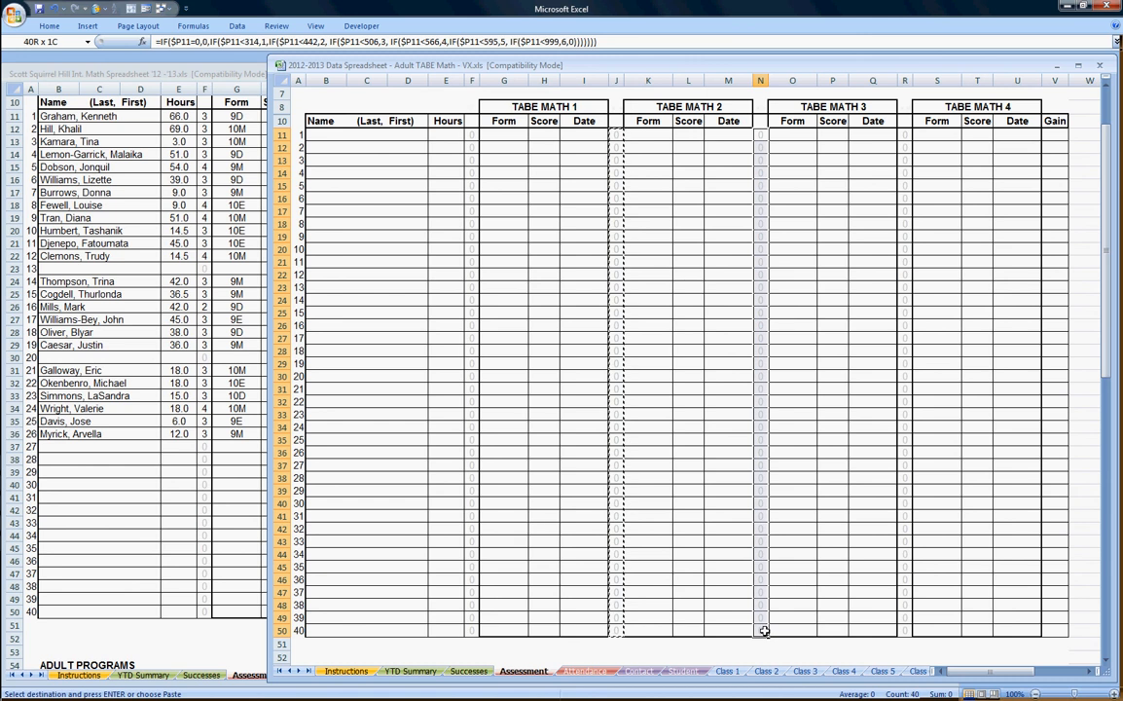
# Reselect the template's N11:N50 after the protected-cell warning and copy it.
pyautogui.press('Return')
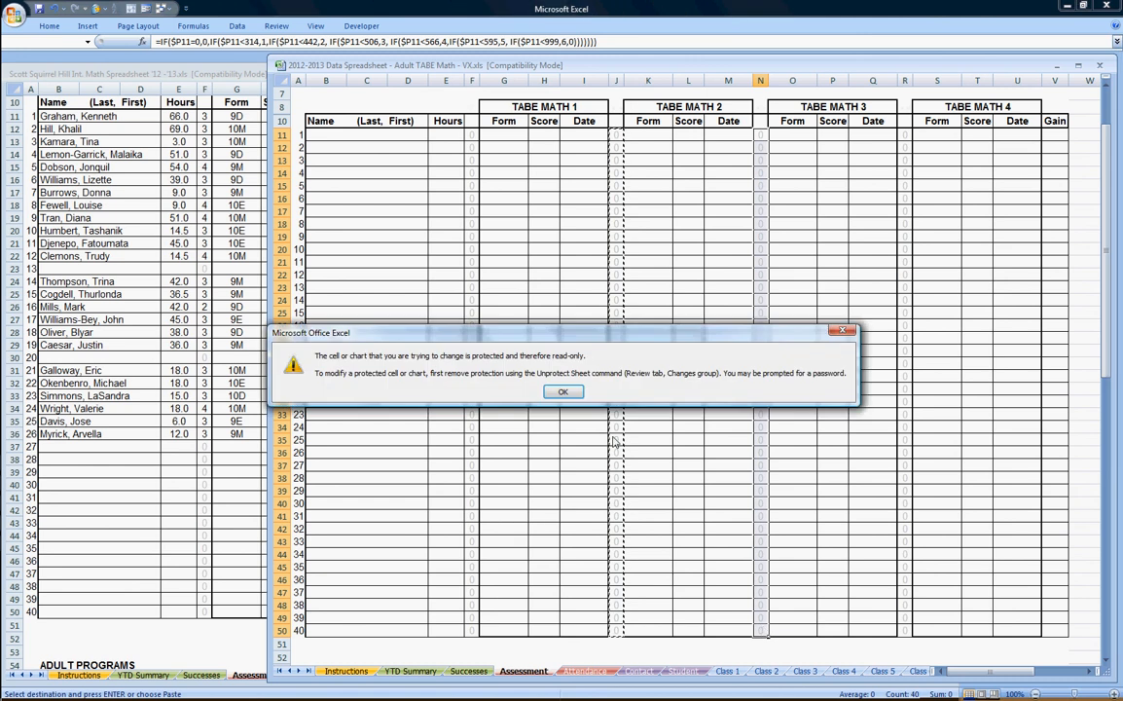
pyautogui.click(565, 392)
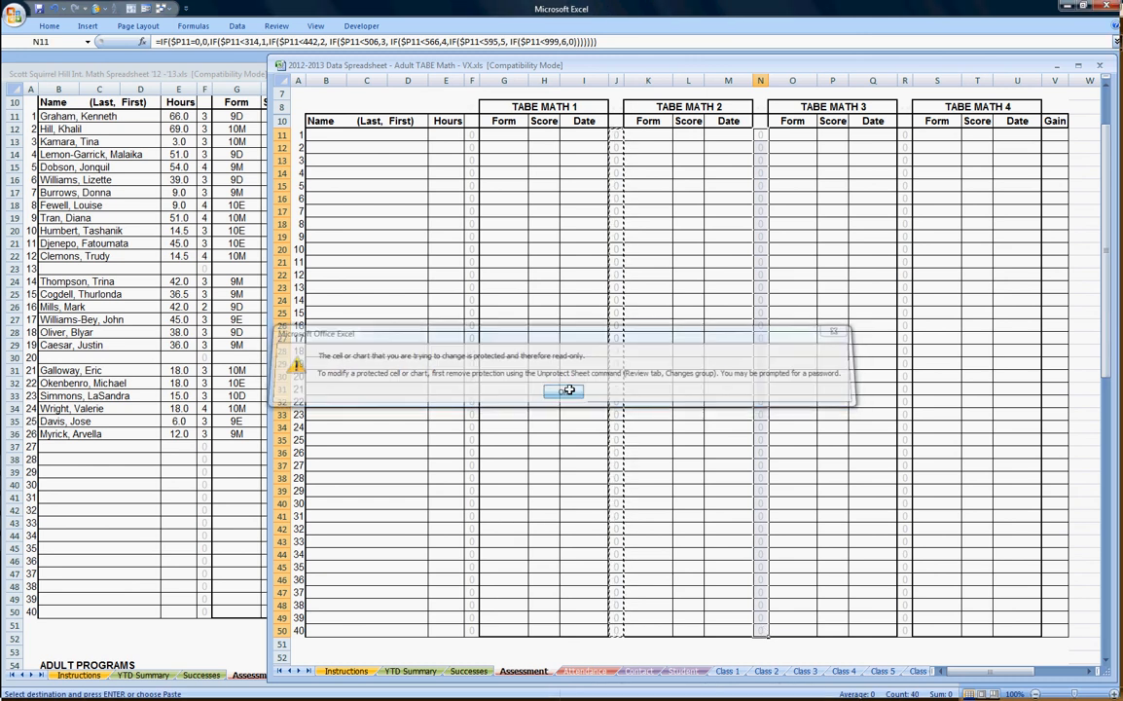
pyautogui.click(839, 223)
pyautogui.click(762, 136)
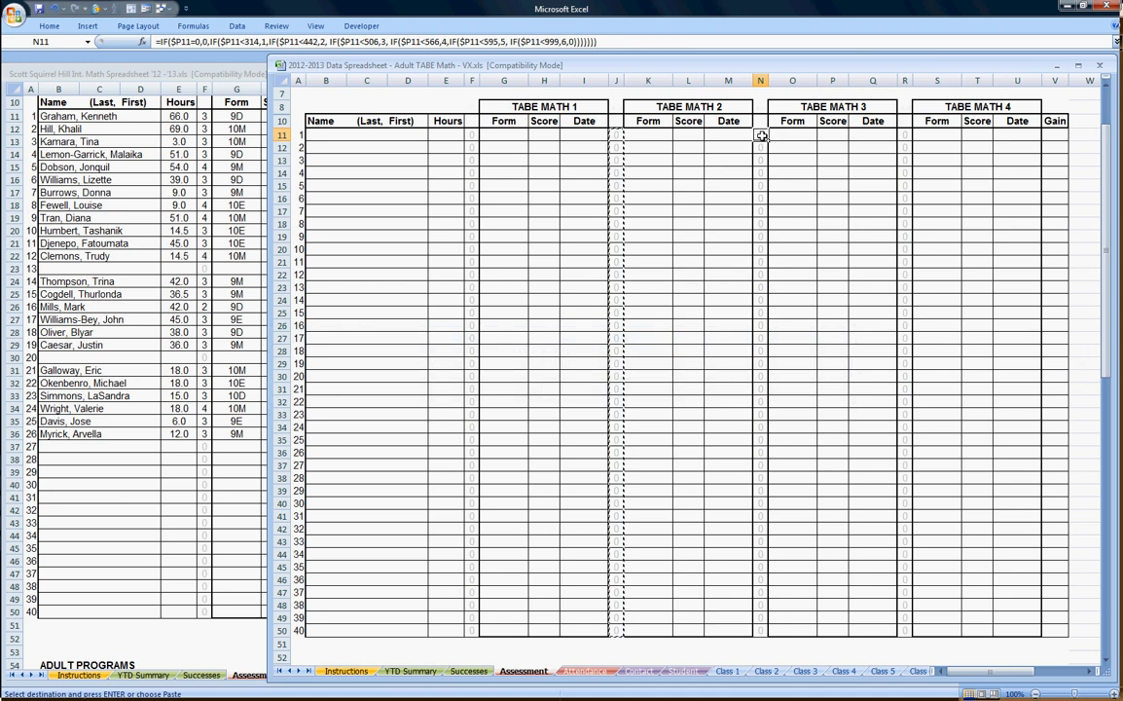
pyautogui.moveTo(762, 136); pyautogui.dragTo(757, 624)
pyautogui.hotkey('ctrl', 'c')
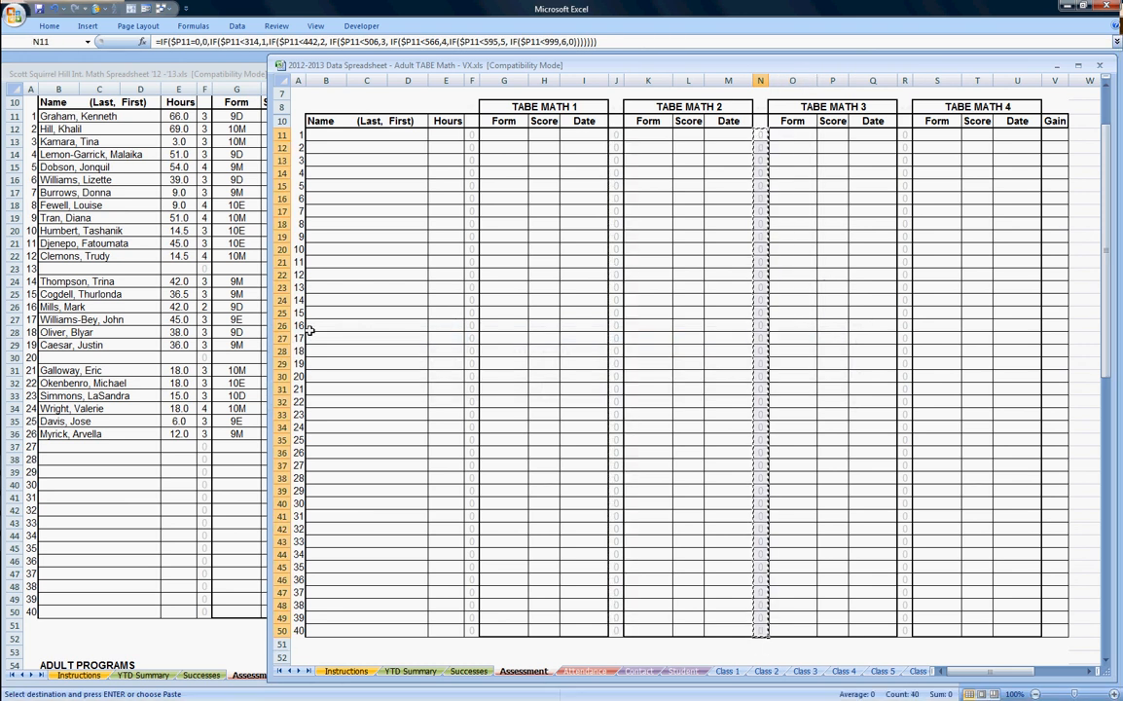
# Paste only the formulas into the class workbook's N11, then return to the template.
pyautogui.click(258, 247)
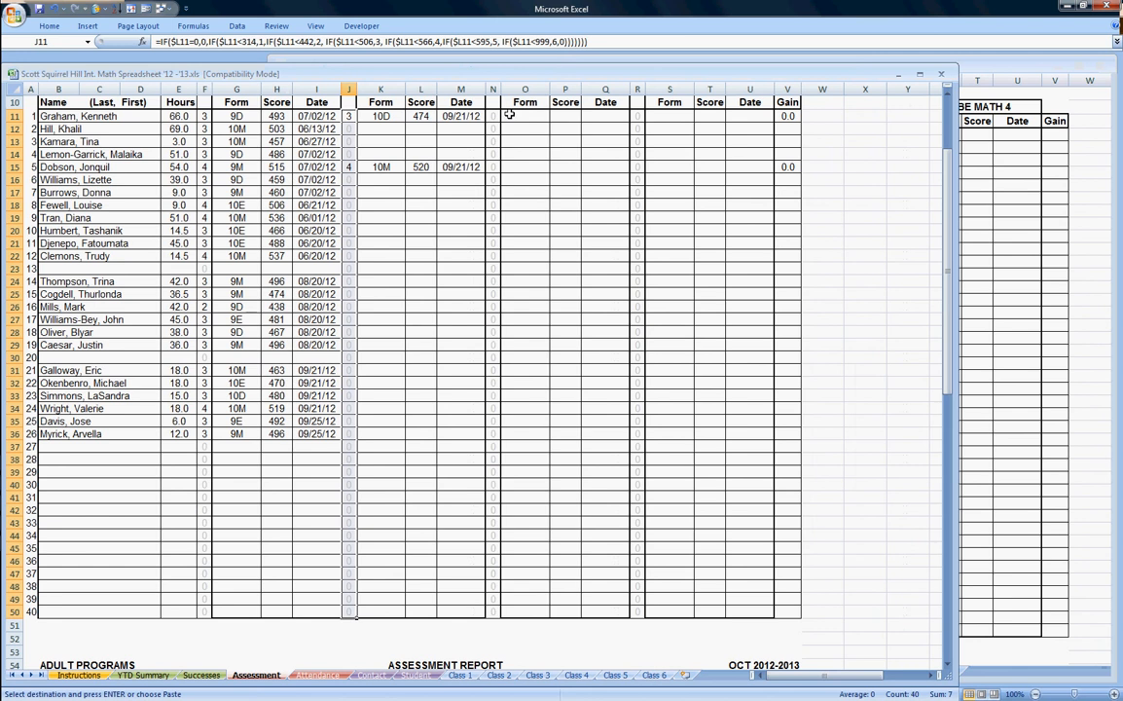
pyautogui.click(493, 116)
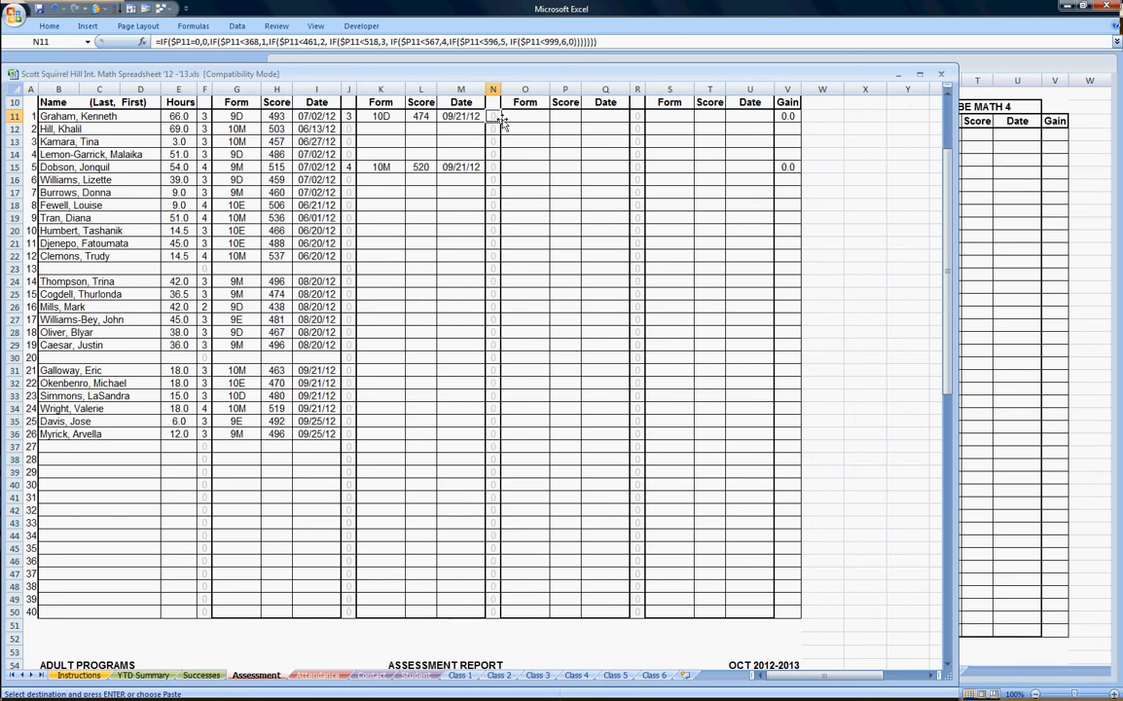
pyautogui.rightClick(494, 116)
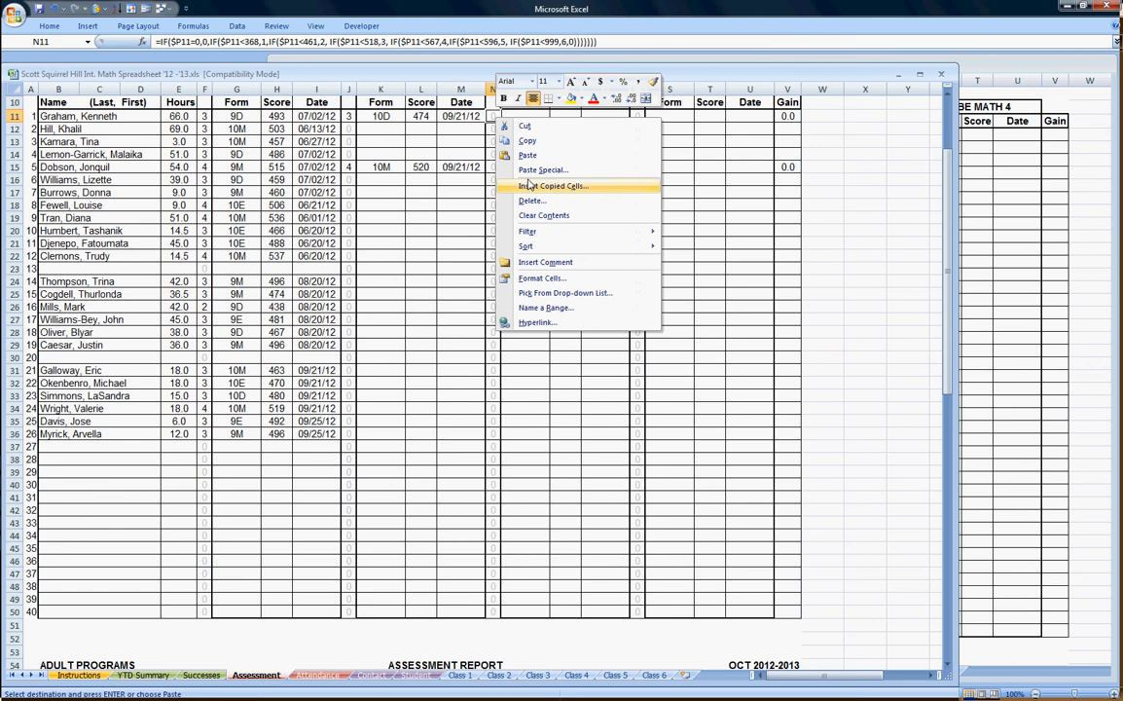
pyautogui.click(519, 166)
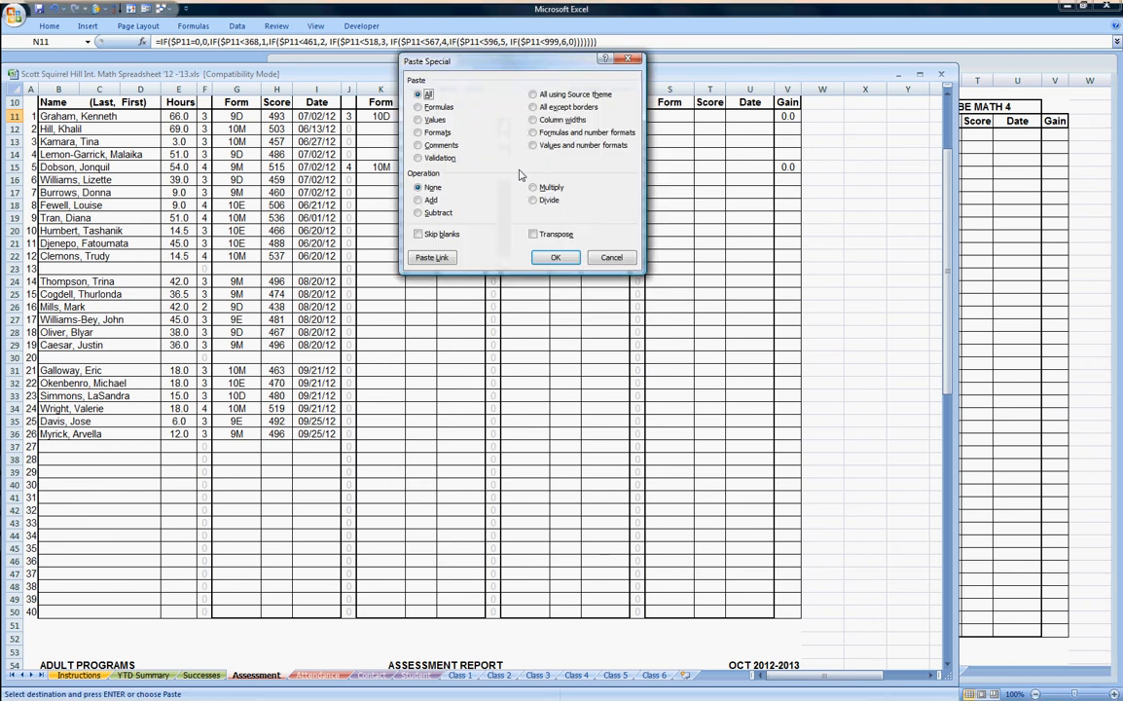
pyautogui.click(418, 106)
pyautogui.click(556, 258)
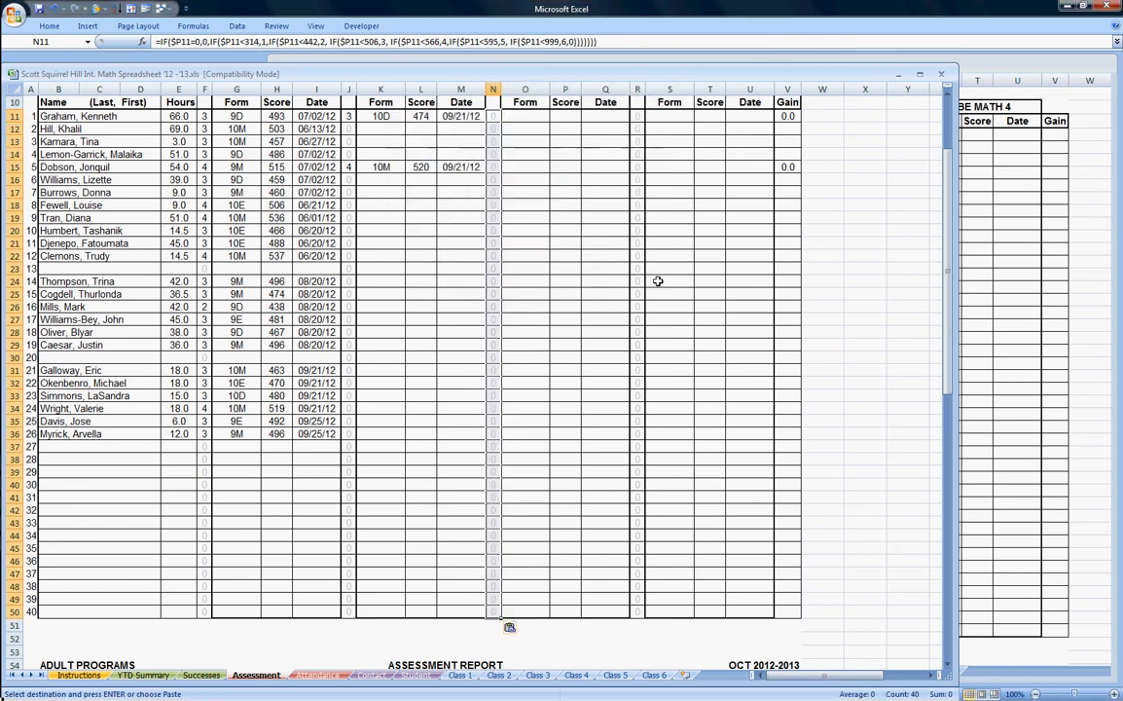
pyautogui.click(979, 276)
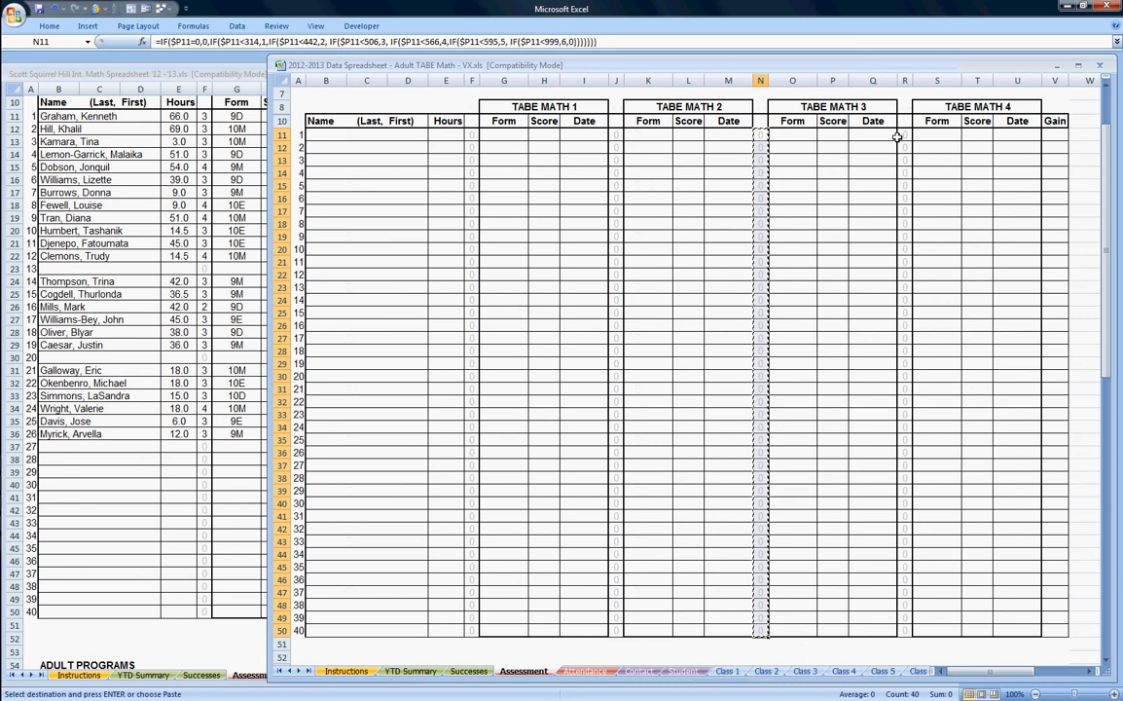
# Copy the template's R11:R50 and paste only its formulas into the class workbook's R11.
pyautogui.moveTo(906, 138); pyautogui.dragTo(904, 630)
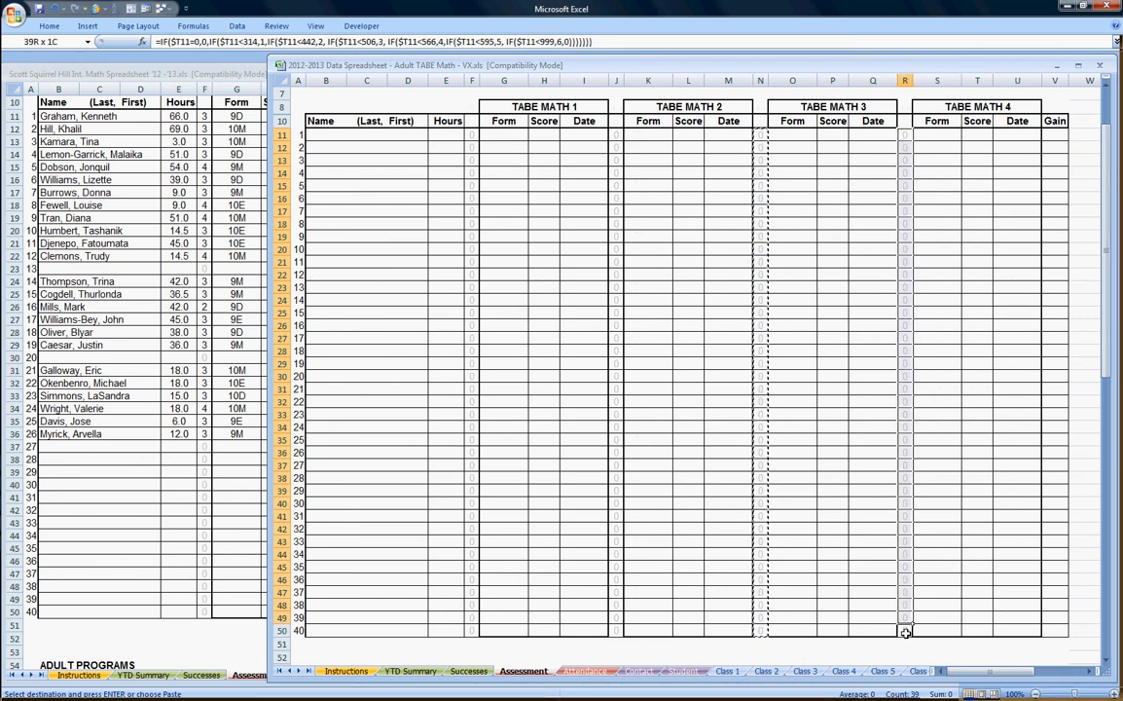
pyautogui.hotkey('ctrl', 'c')
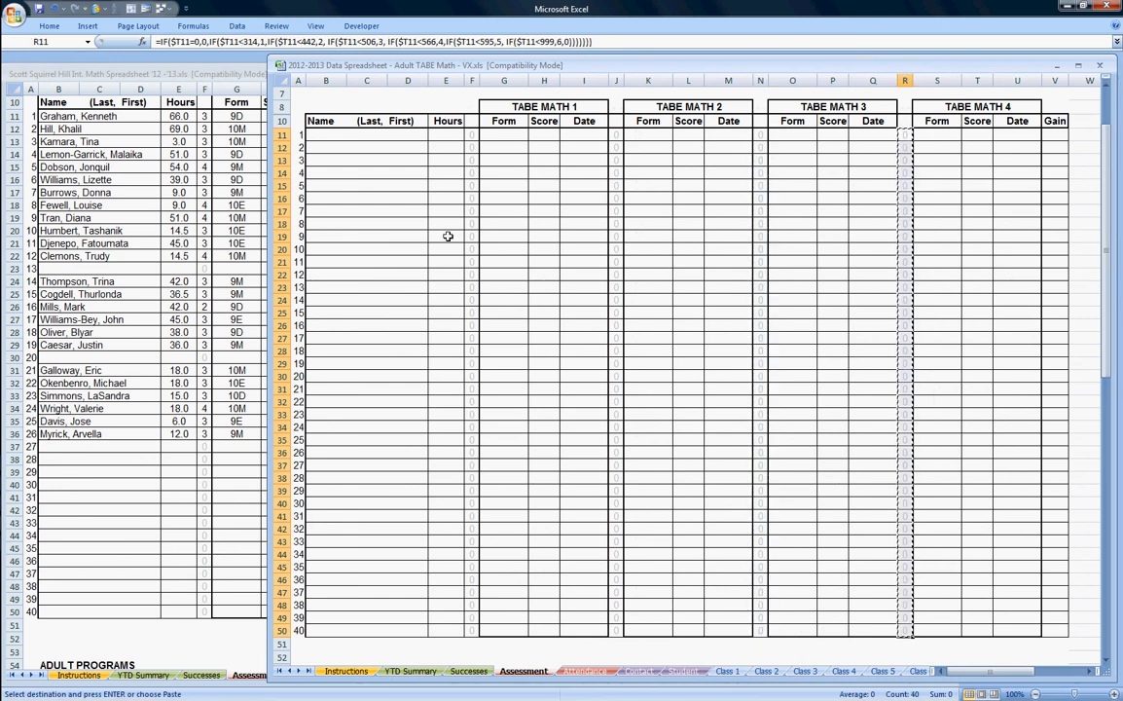
pyautogui.click(243, 242)
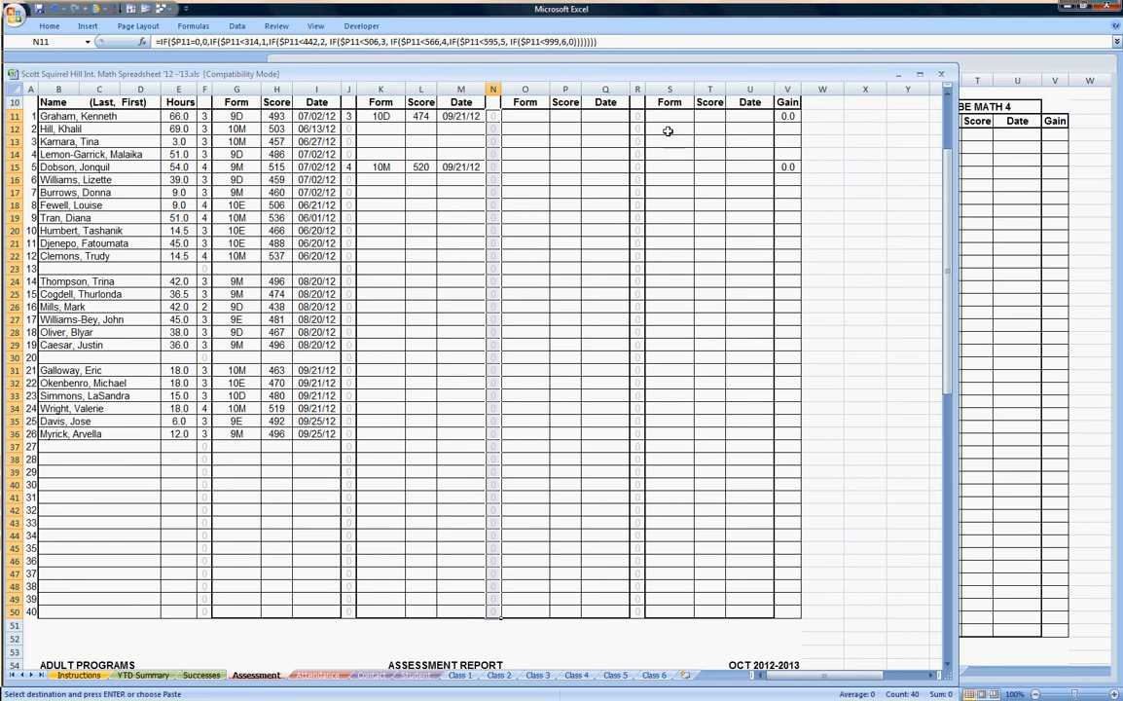
pyautogui.click(637, 116)
pyautogui.rightClick(636, 115)
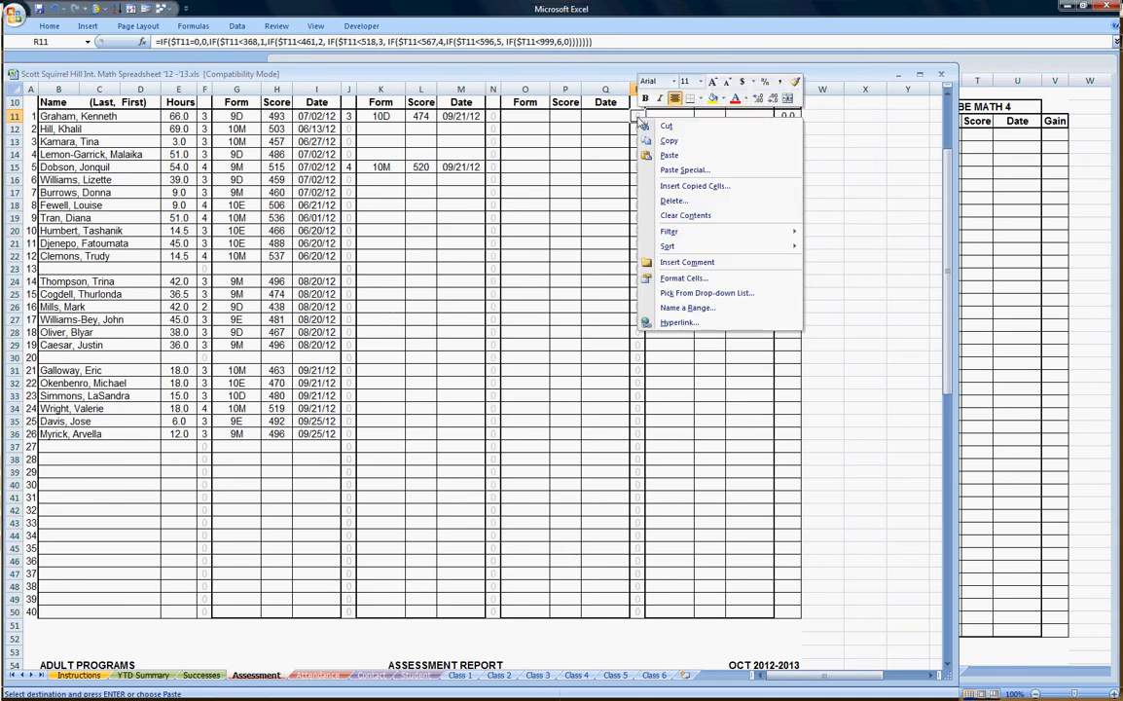
pyautogui.click(681, 172)
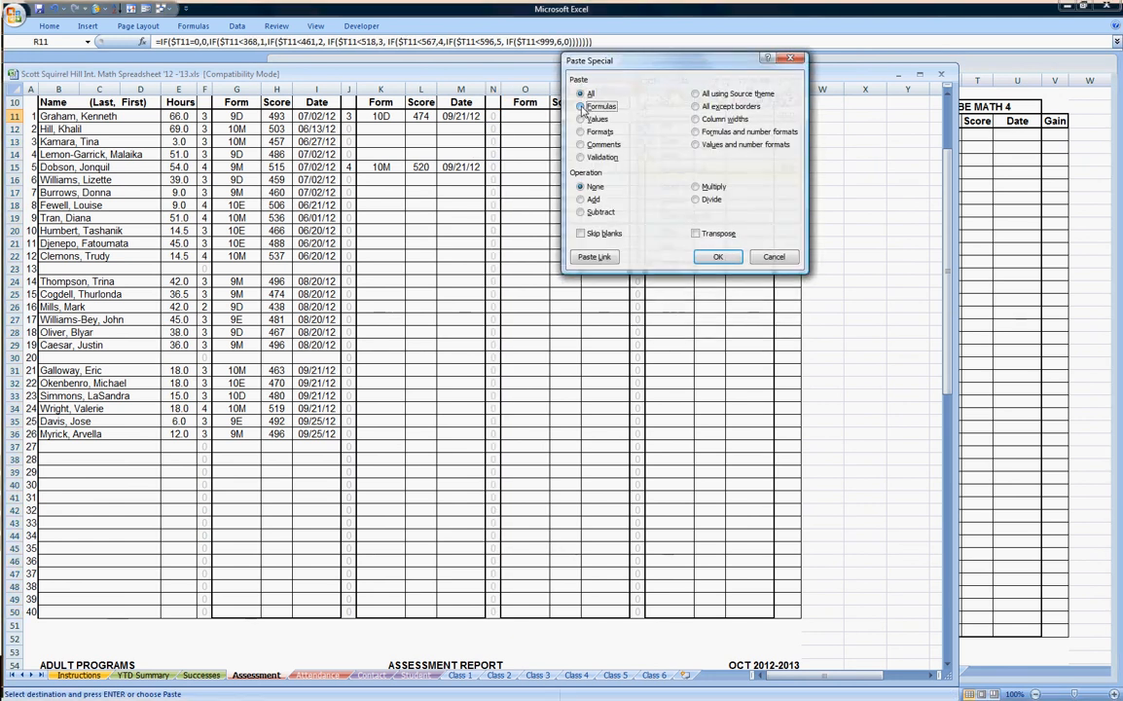
pyautogui.click(583, 106)
pyautogui.click(720, 257)
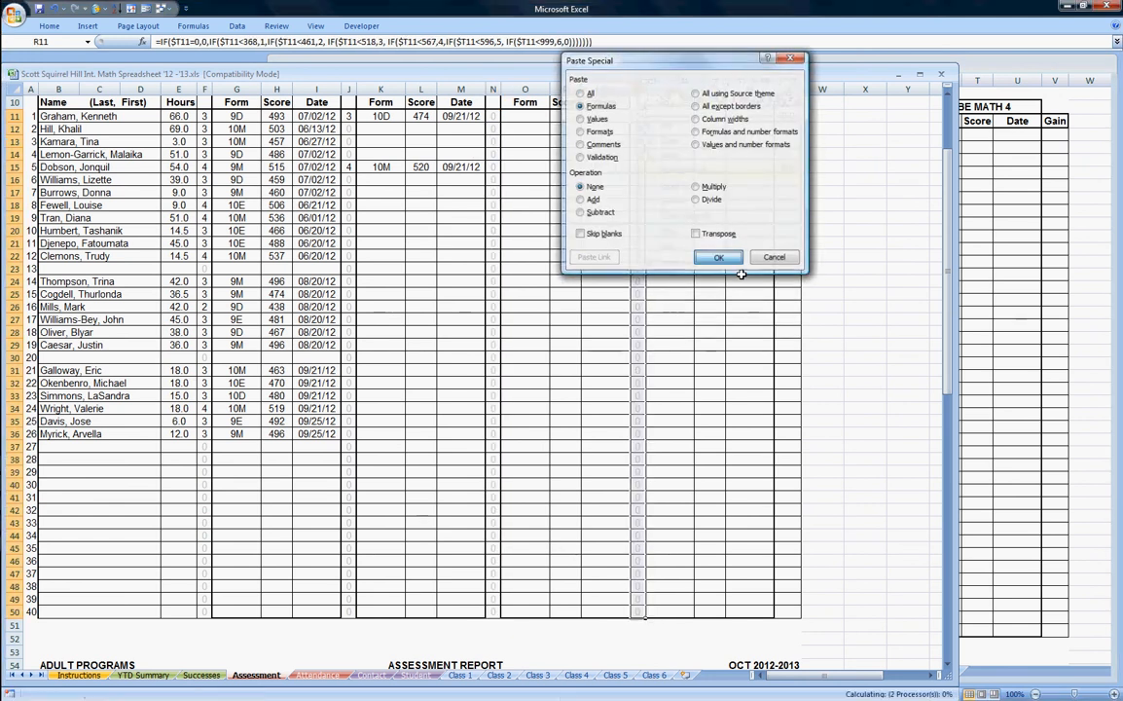
pyautogui.click(750, 330)
# Check that the level formulas in F40, J40, N40 and R40 match.
pyautogui.scroll(3, 753, 313)
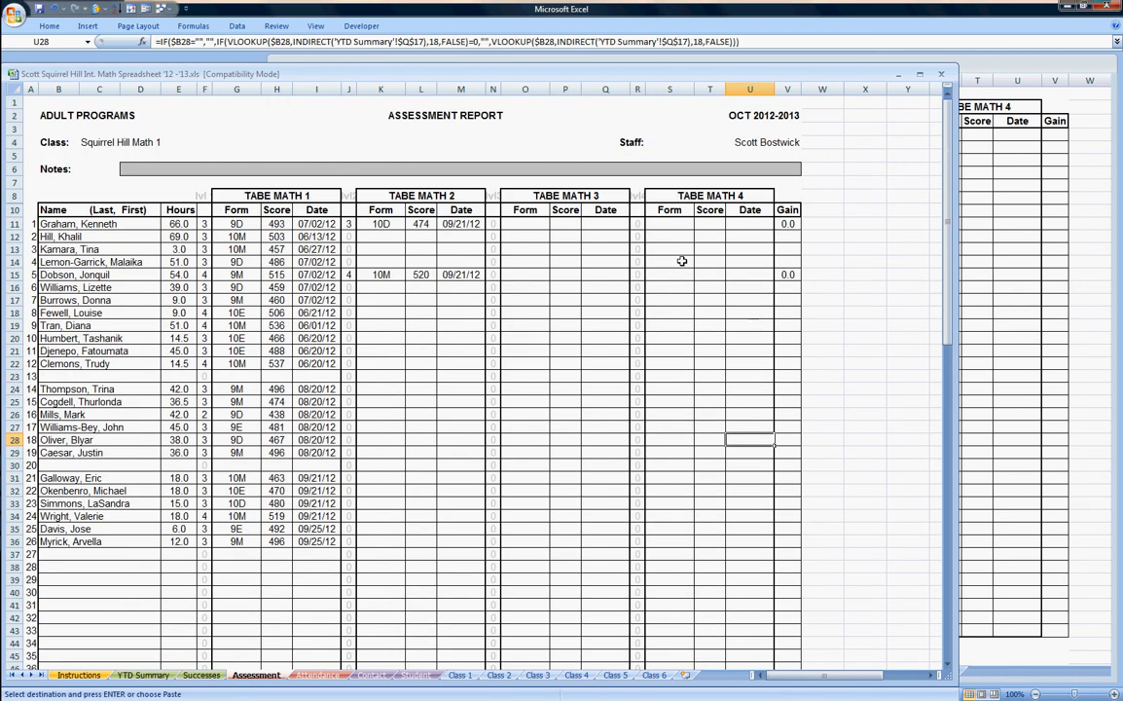
pyautogui.click(205, 591)
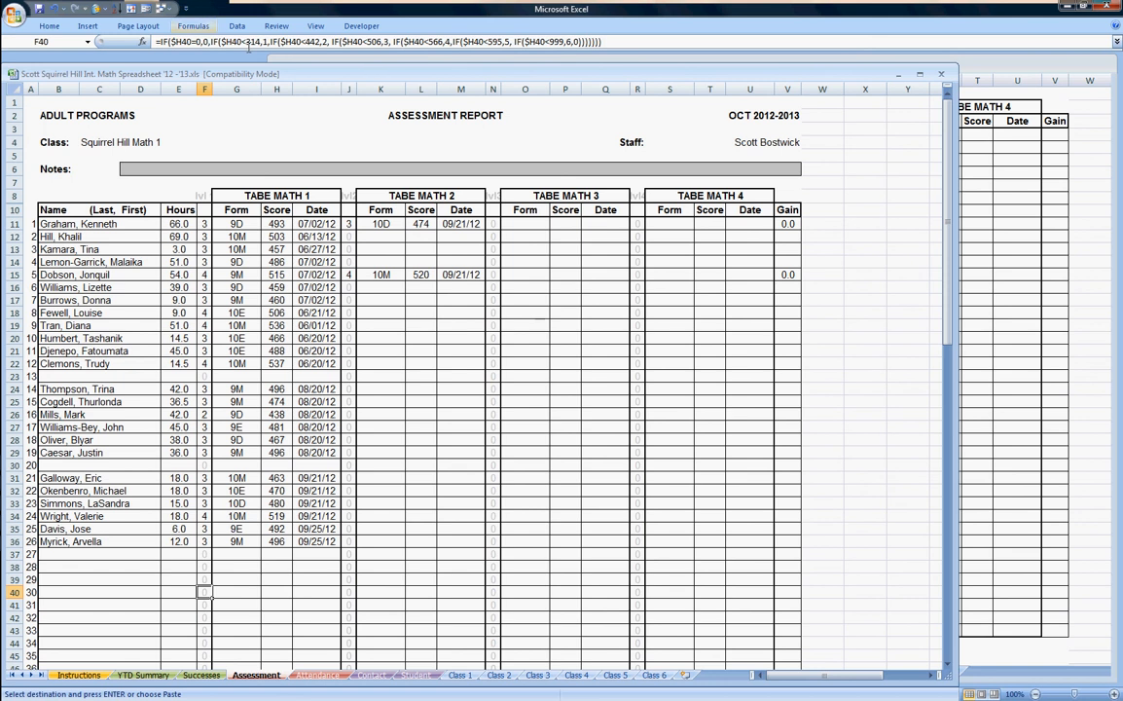
pyautogui.click(347, 591)
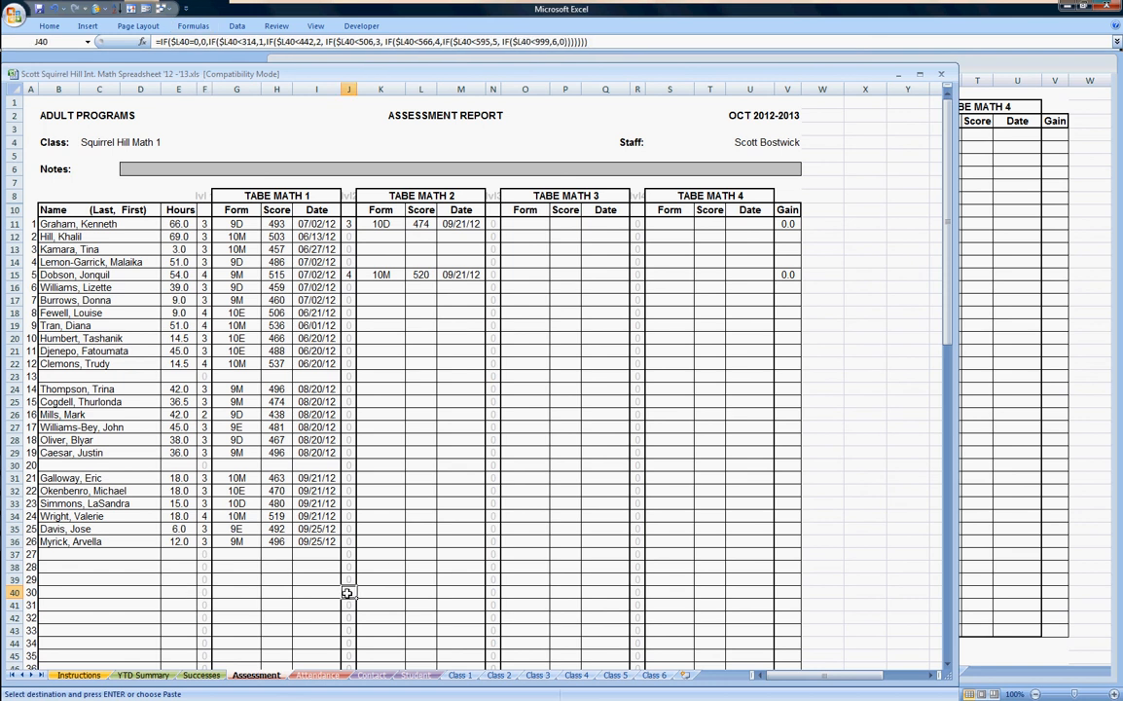
pyautogui.click(494, 596)
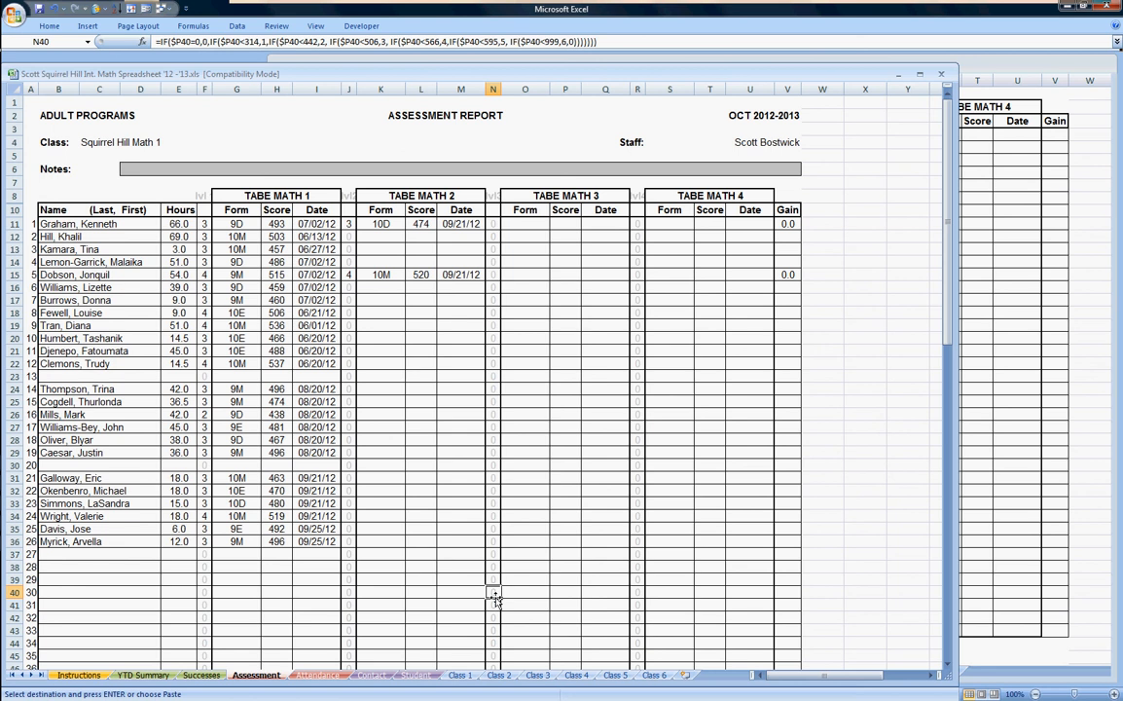
pyautogui.click(637, 592)
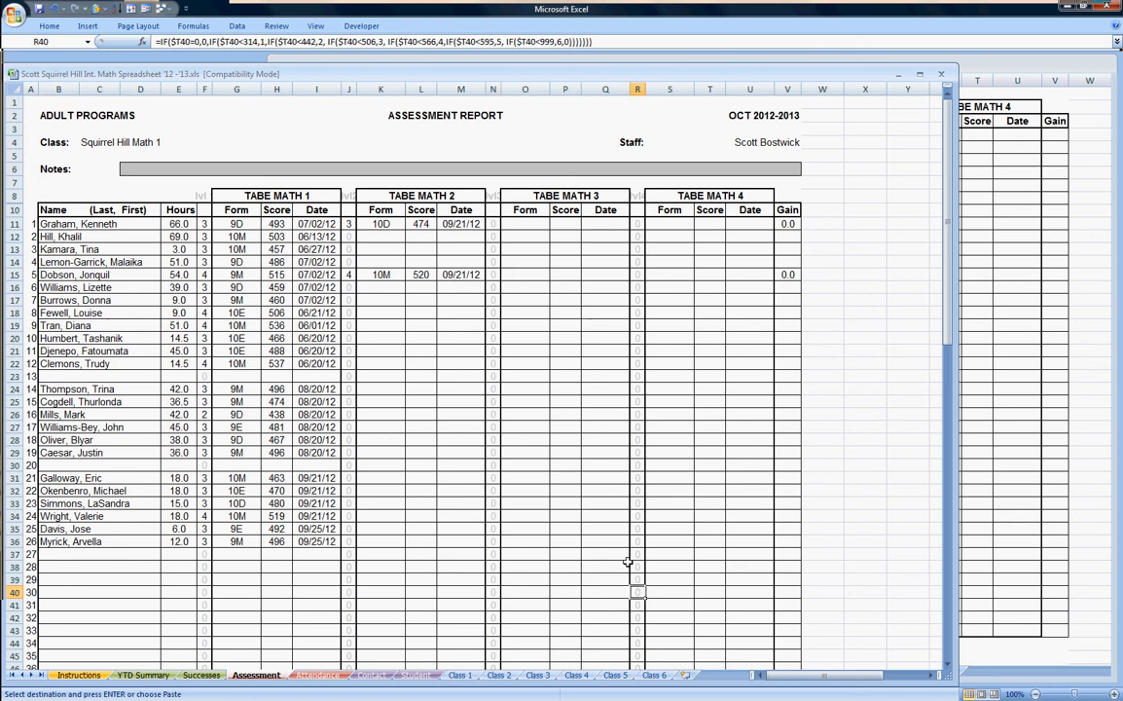
pyautogui.scroll(-14, 569, 482)
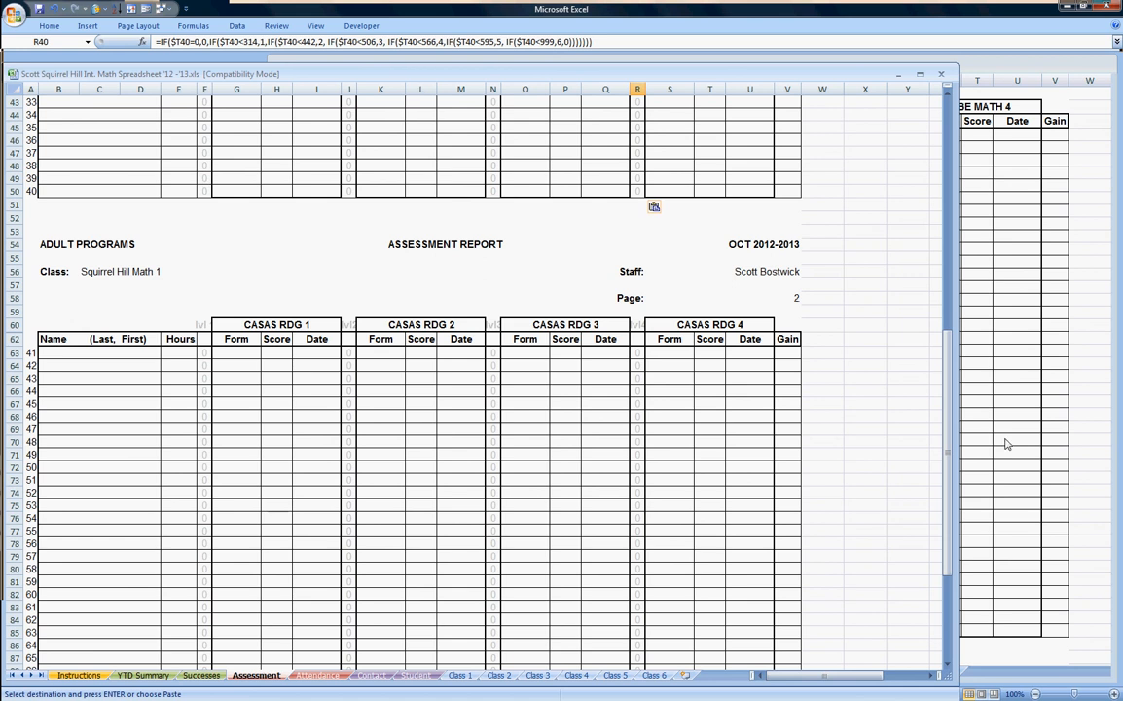
# Paste F50's level formula into F63 as formulas only and fill it down to F102.
pyautogui.click(204, 192)
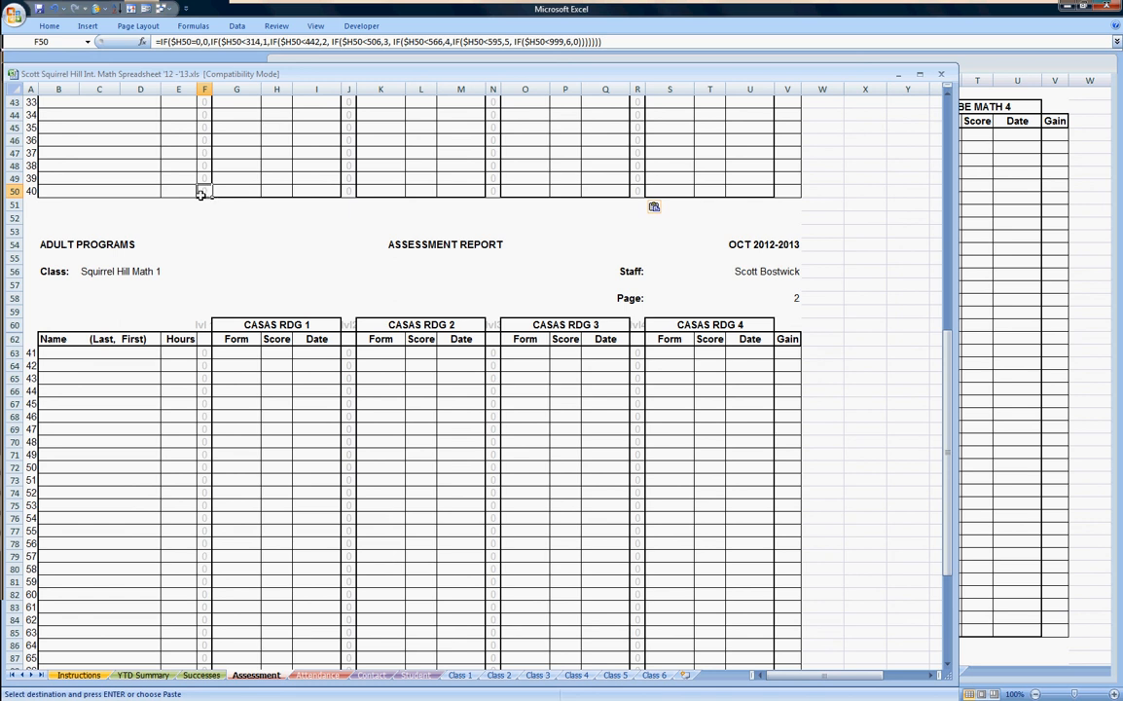
pyautogui.hotkey('ctrl', 'c')
pyautogui.rightClick(206, 352)
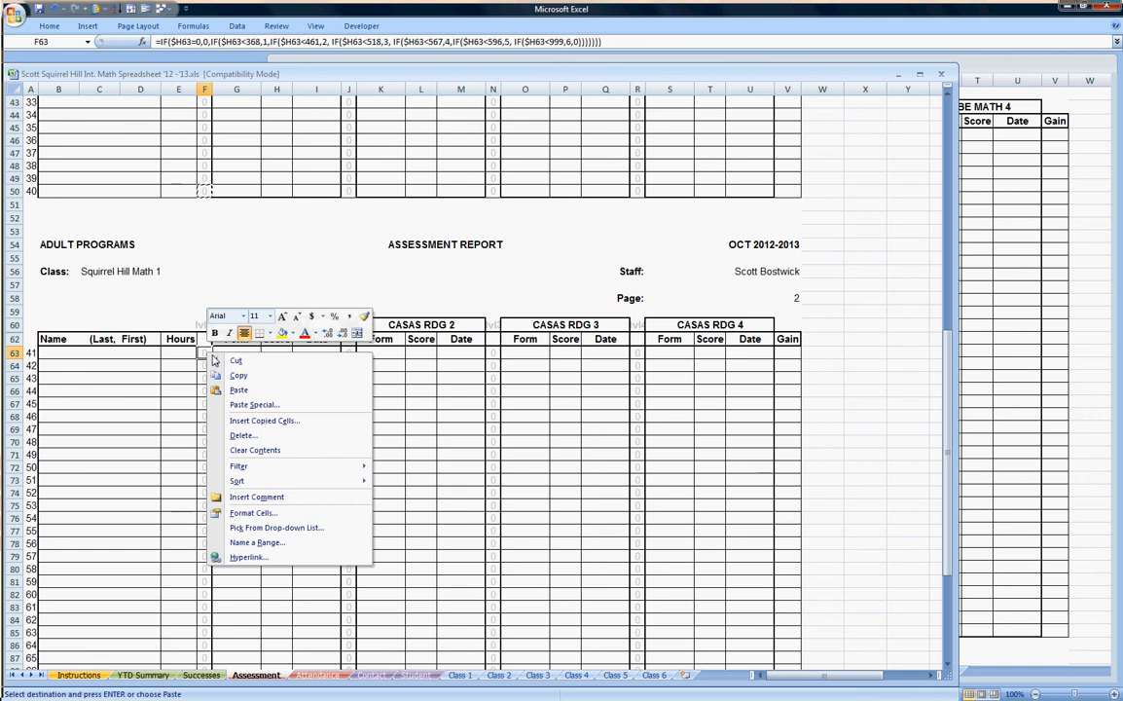
pyautogui.click(252, 404)
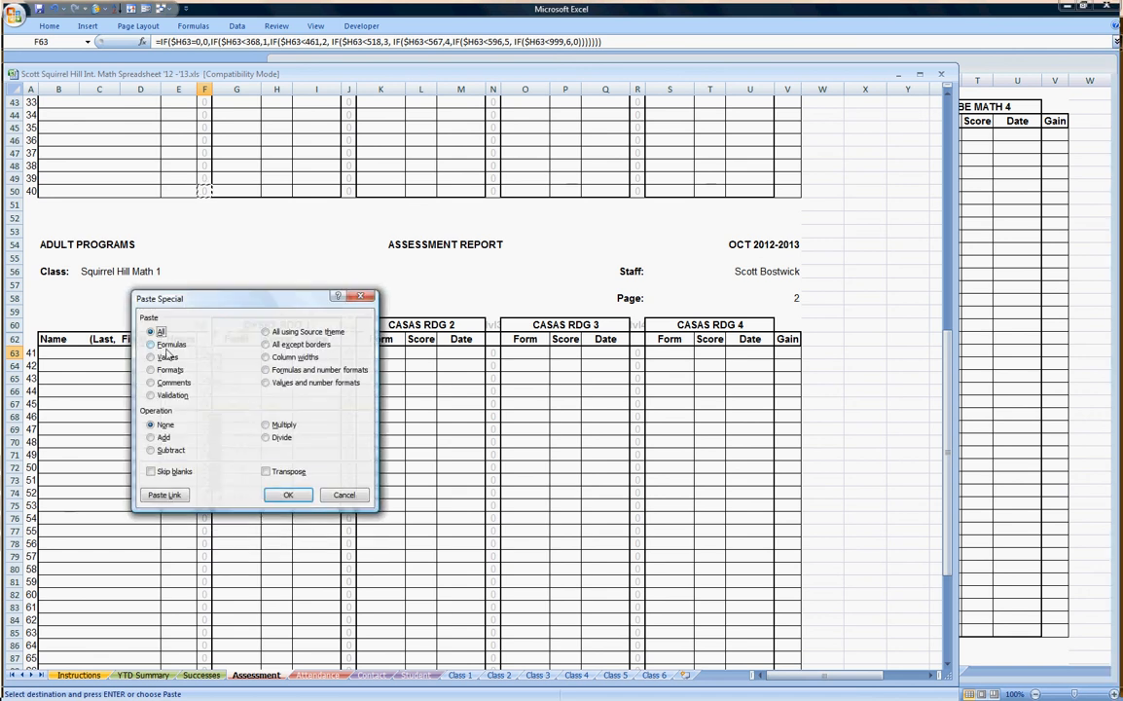
pyautogui.click(151, 345)
pyautogui.click(288, 494)
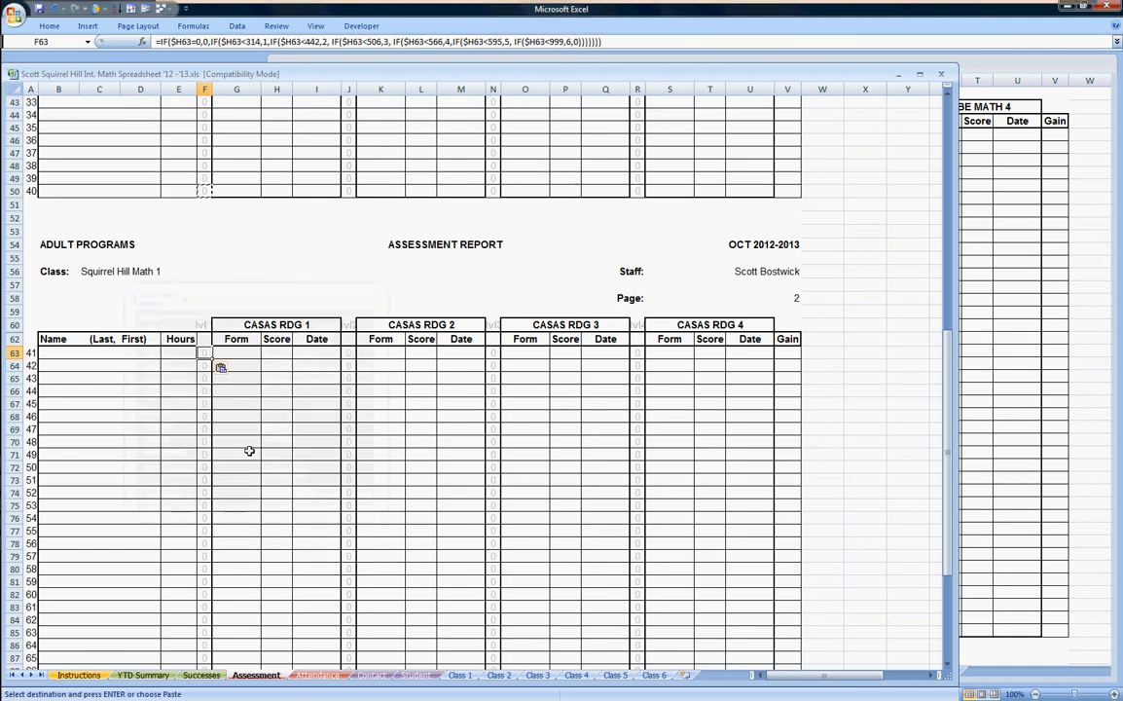
pyautogui.moveTo(212, 359); pyautogui.dragTo(202, 635)
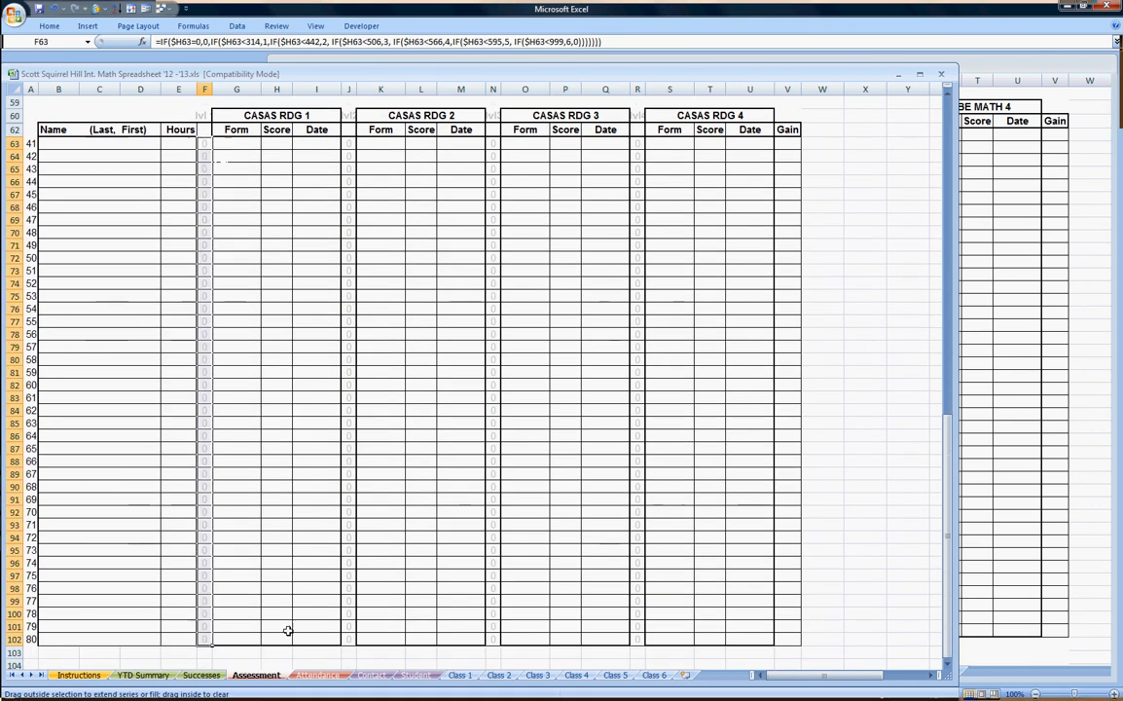
pyautogui.click(290, 626)
pyautogui.click(202, 639)
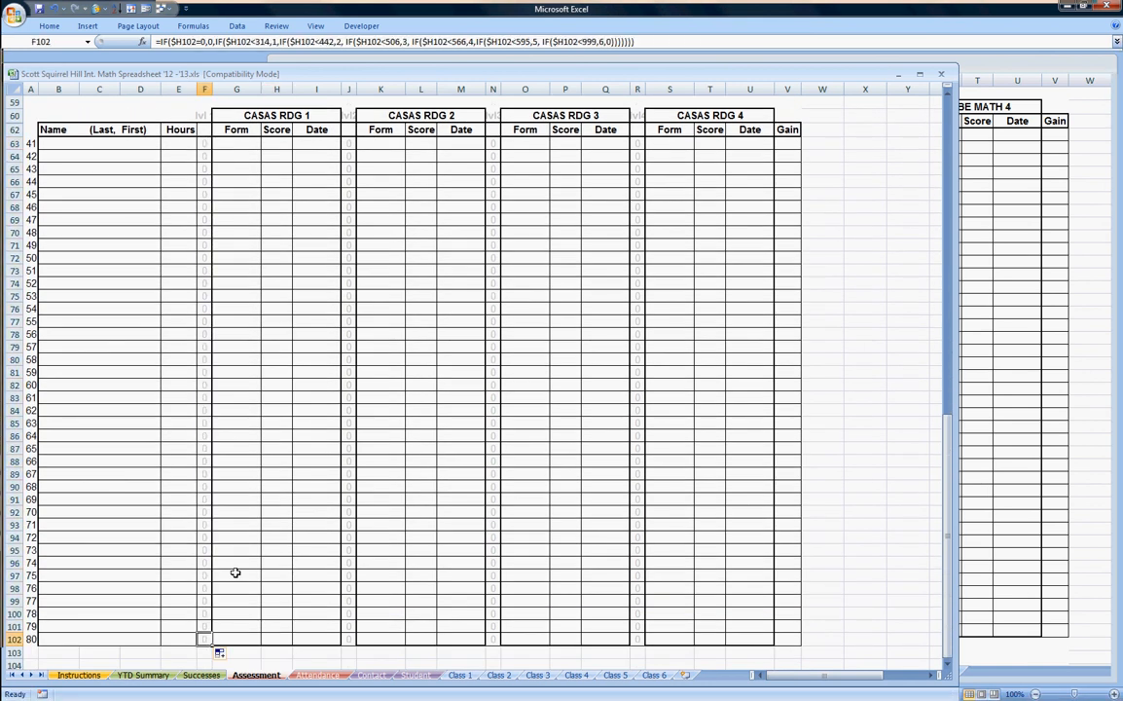
pyautogui.click(406, 390)
pyautogui.scroll(8, 346, 299)
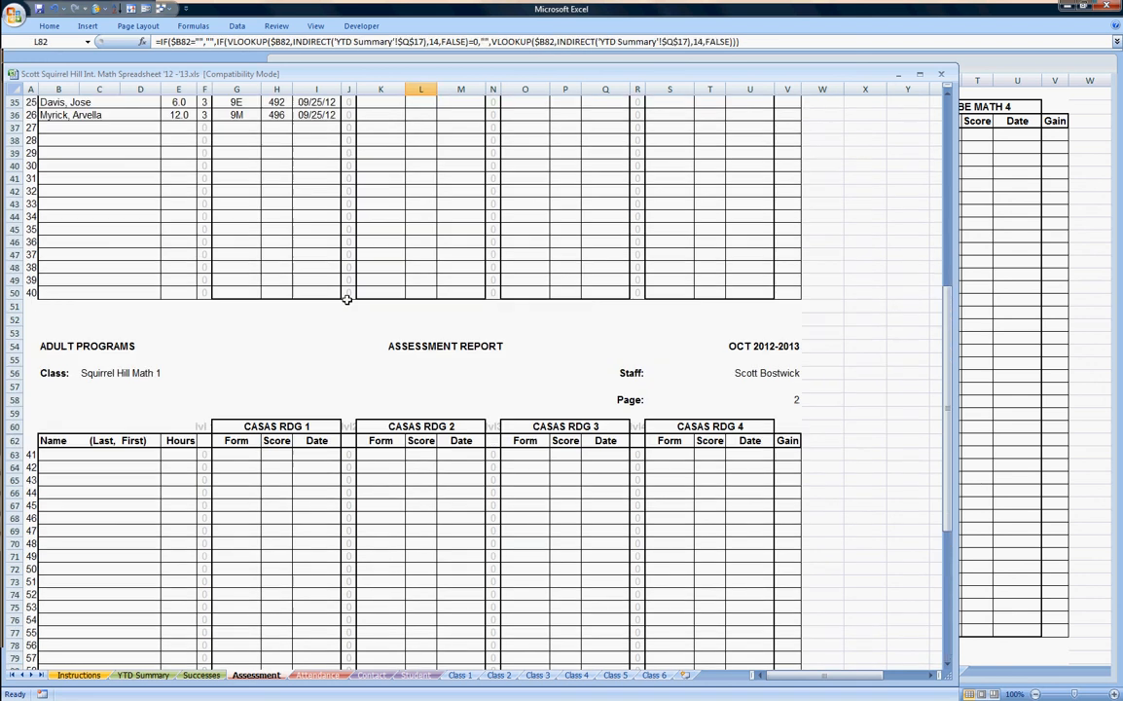
# Paste J50's level formula into J63 as formulas only and drag it down column J.
pyautogui.click(349, 293)
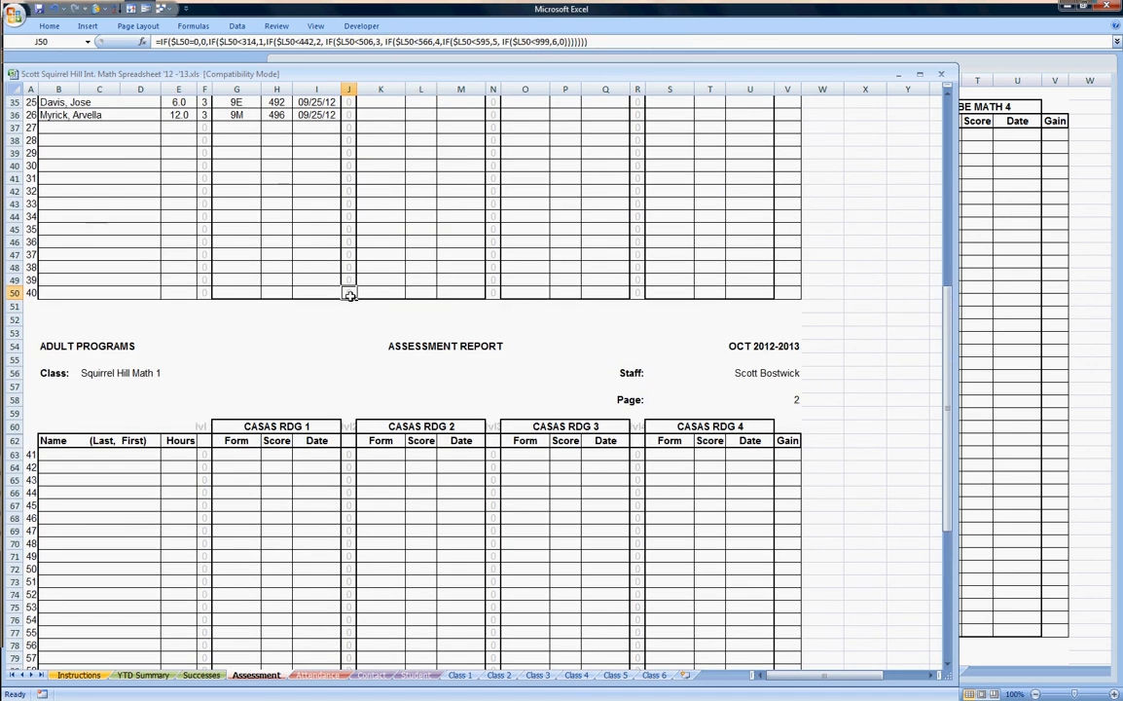
pyautogui.hotkey('ctrl', 'c')
pyautogui.rightClick(355, 454)
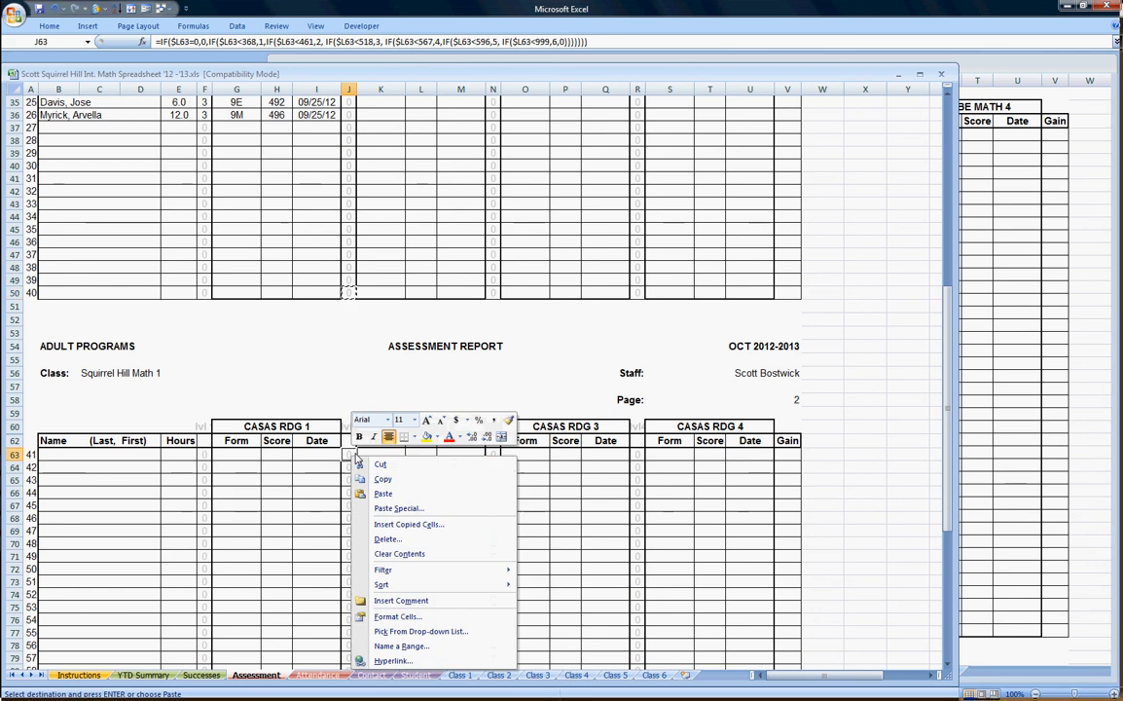
pyautogui.click(390, 508)
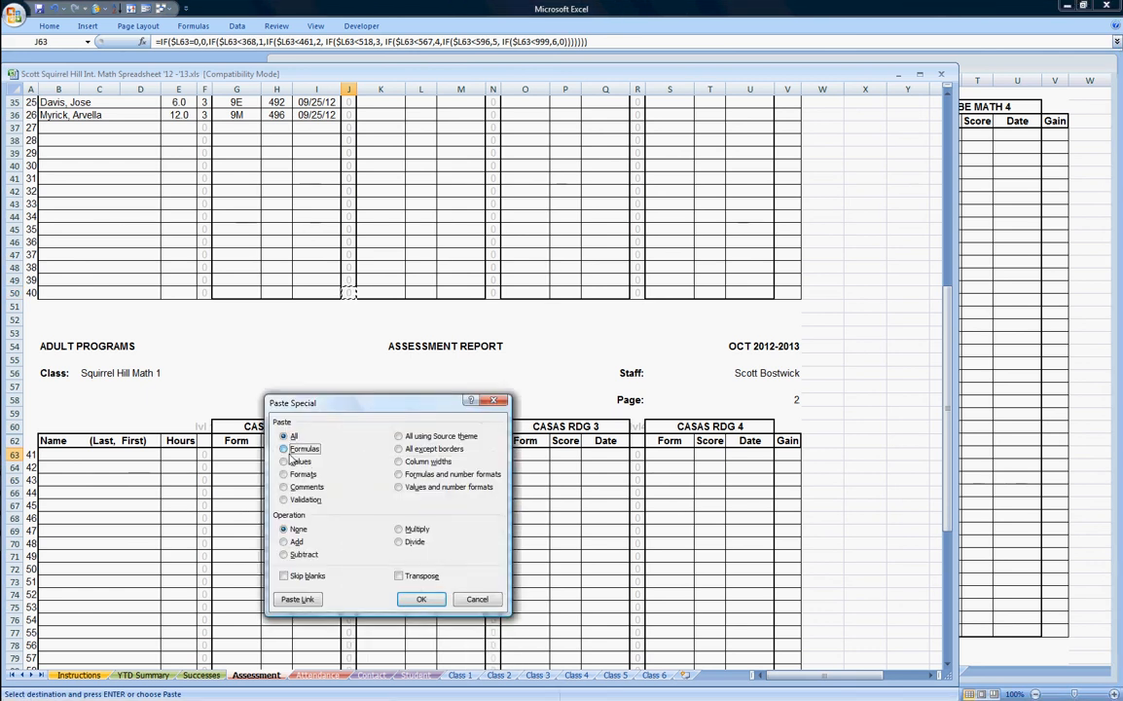
pyautogui.click(420, 599)
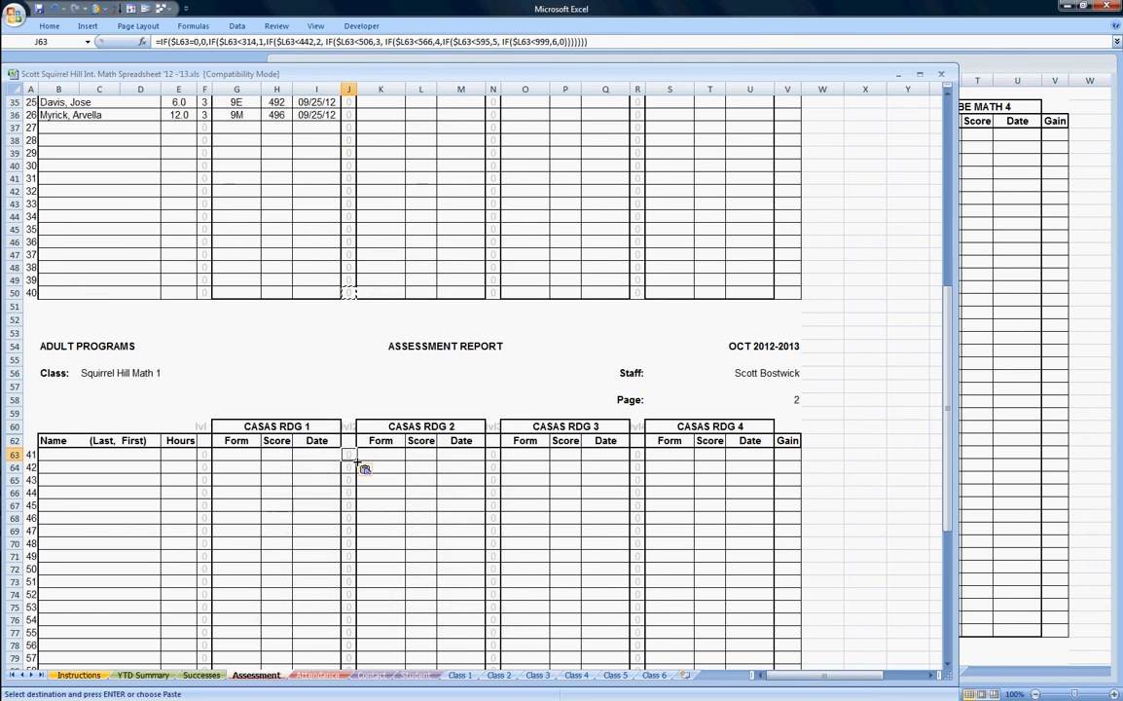
pyautogui.moveTo(356, 460); pyautogui.dragTo(358, 639)
# Finish filling column J down to J102 and copy N50's level formula.
pyautogui.click(347, 637)
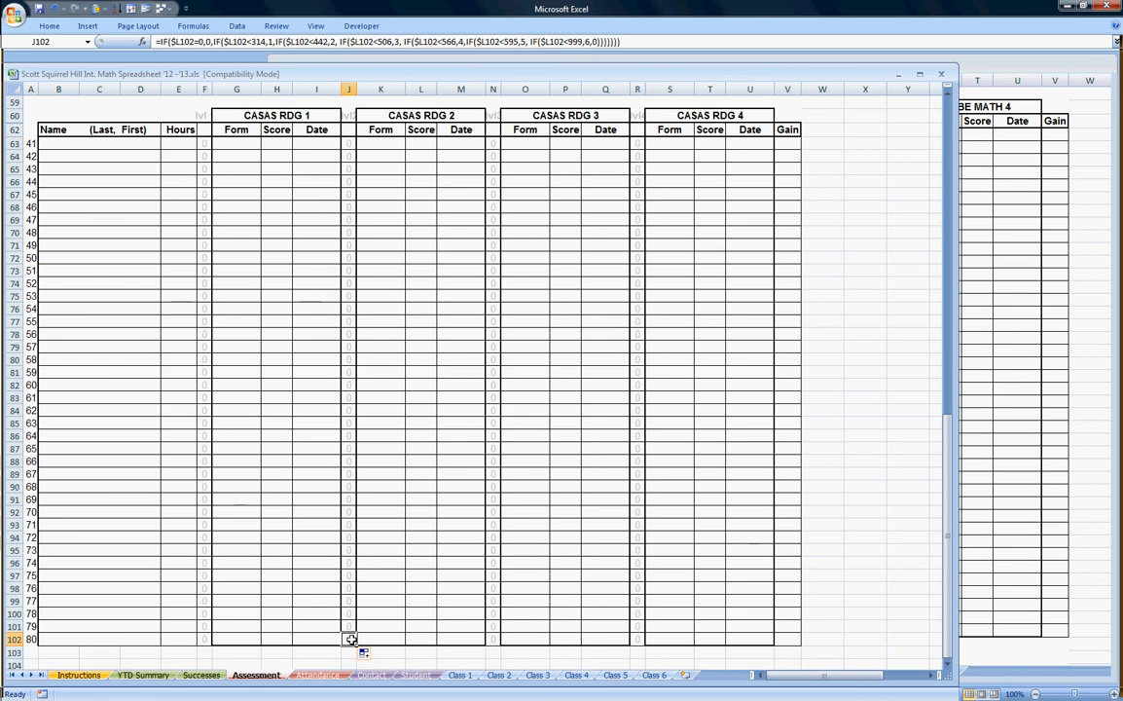
pyautogui.scroll(3, 504, 411)
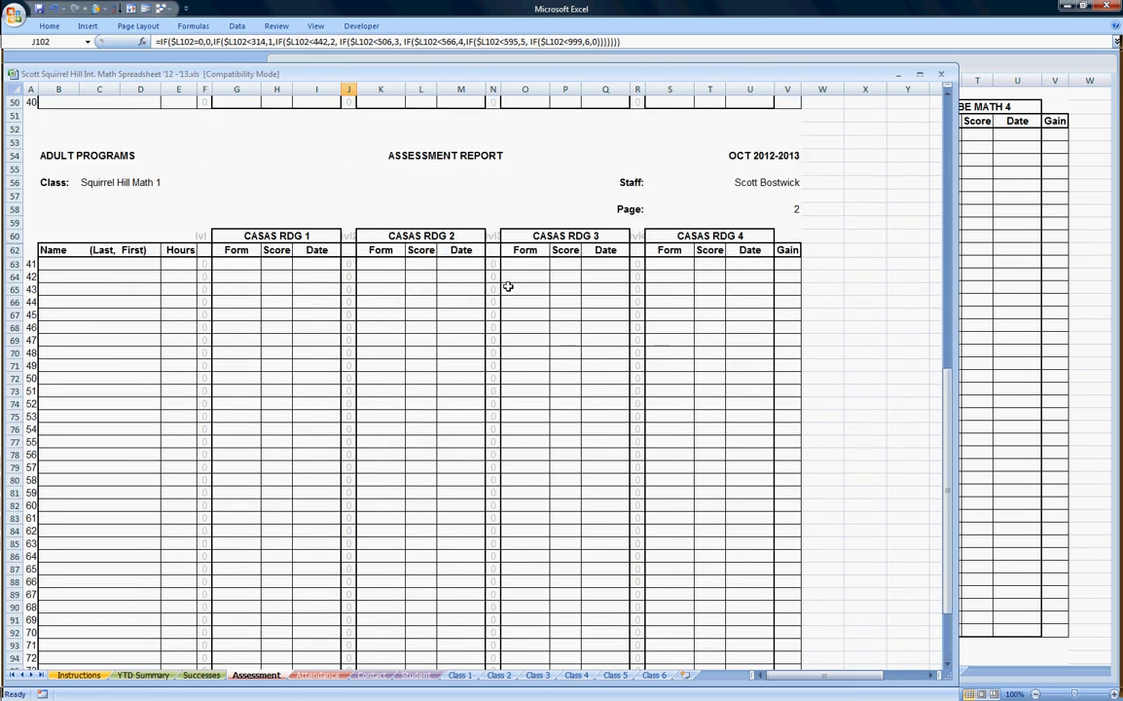
pyautogui.click(493, 103)
pyautogui.hotkey('ctrl', 'c')
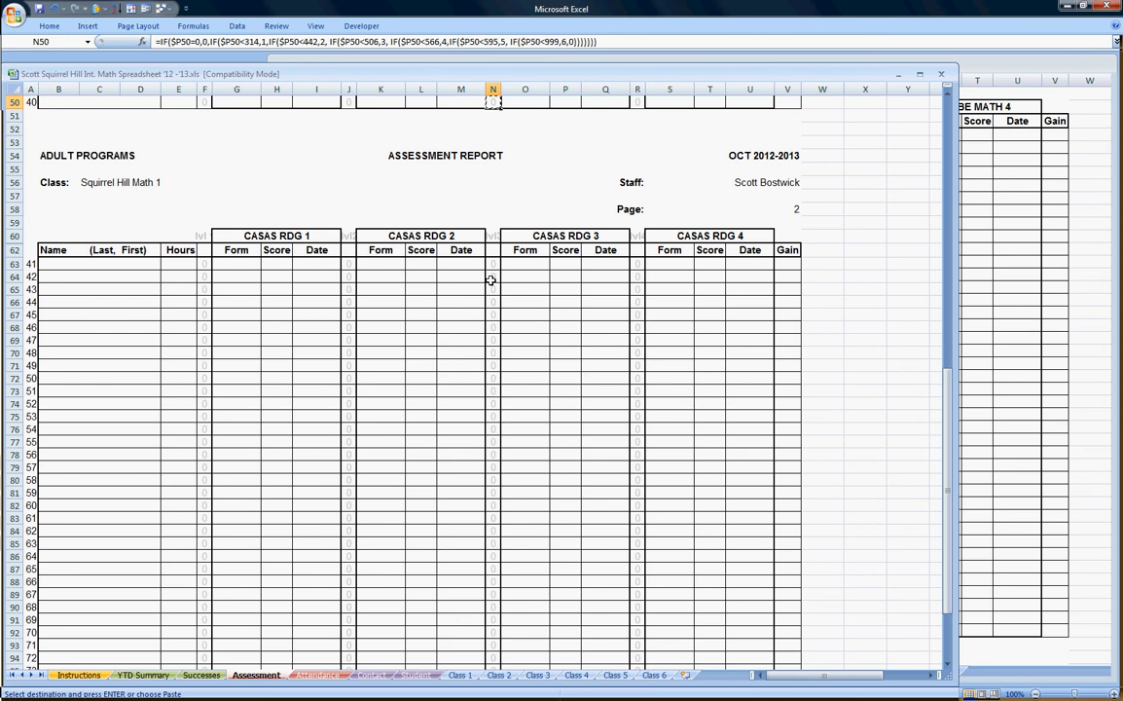
# Paste the N50 formula into N63 as formulas only and fill it down to N102.
pyautogui.click(493, 264)
pyautogui.rightClick(495, 264)
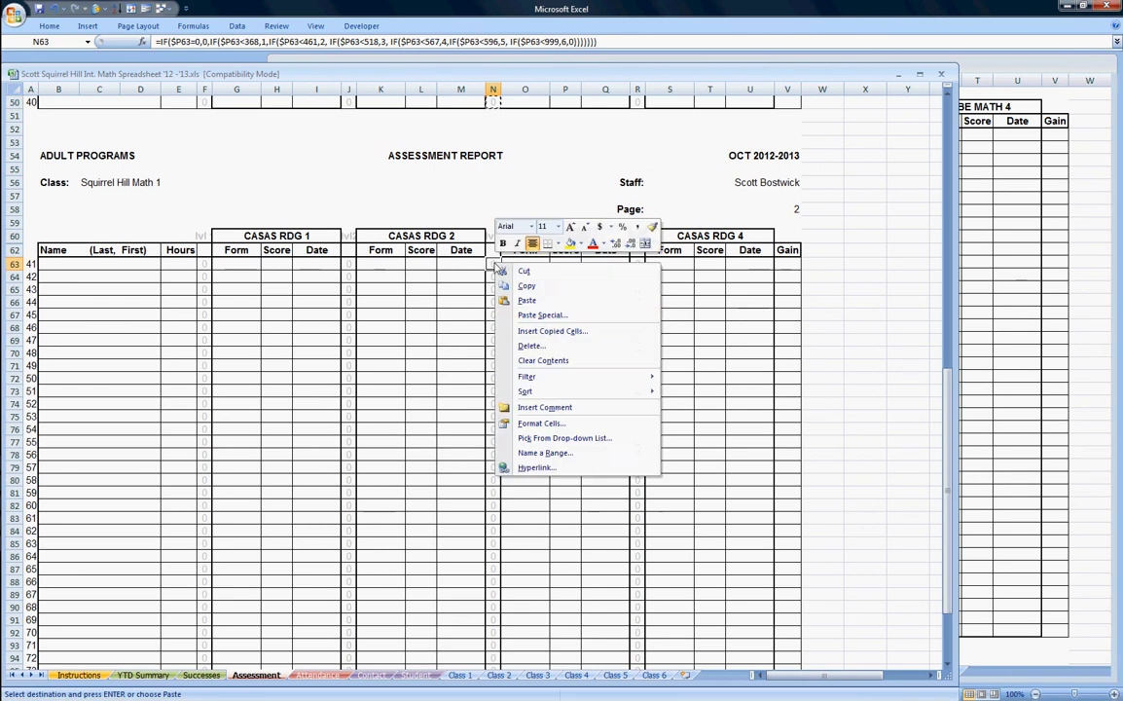
pyautogui.click(557, 317)
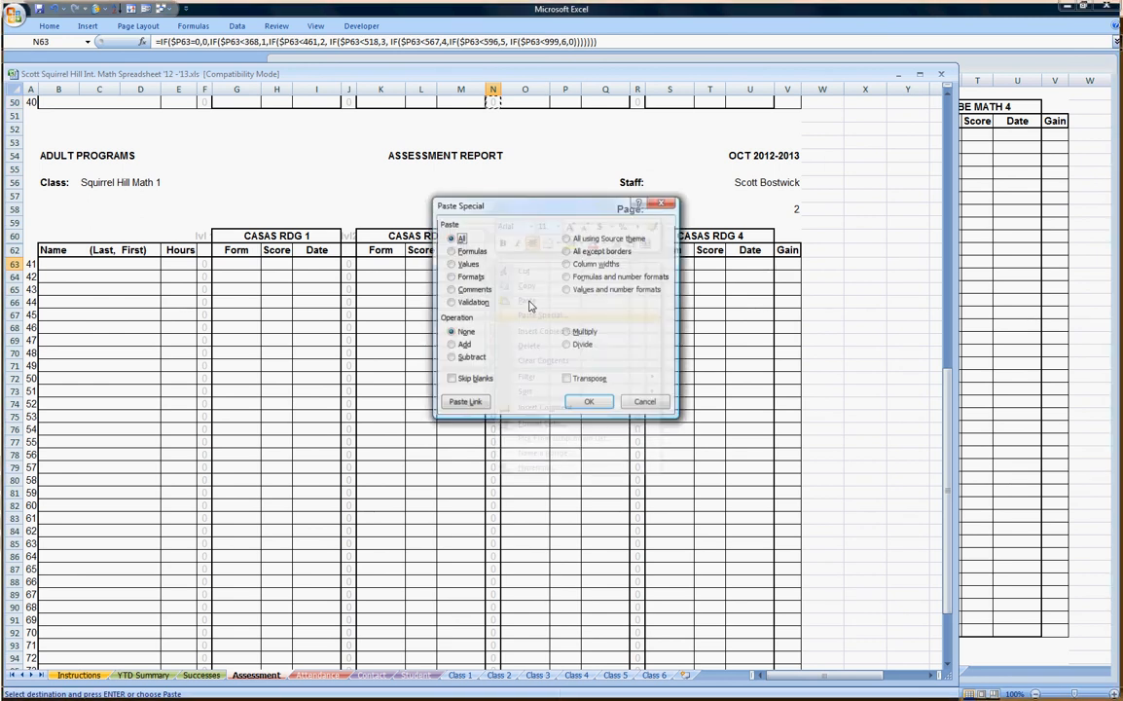
pyautogui.click(450, 252)
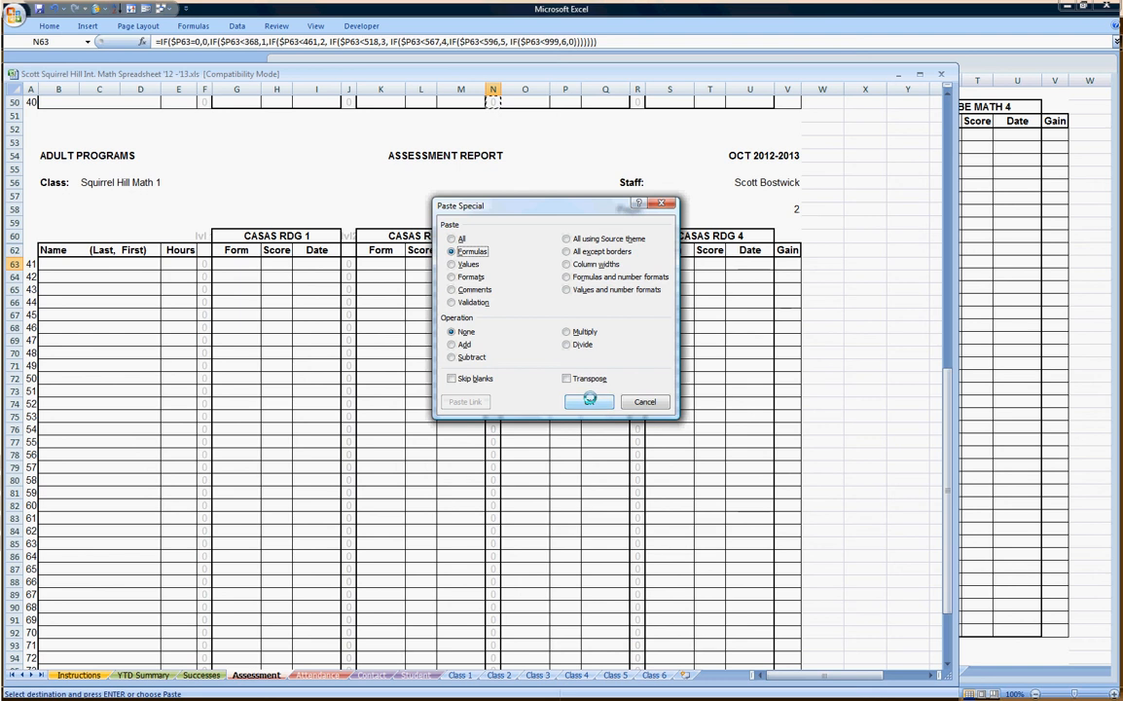
pyautogui.click(587, 401)
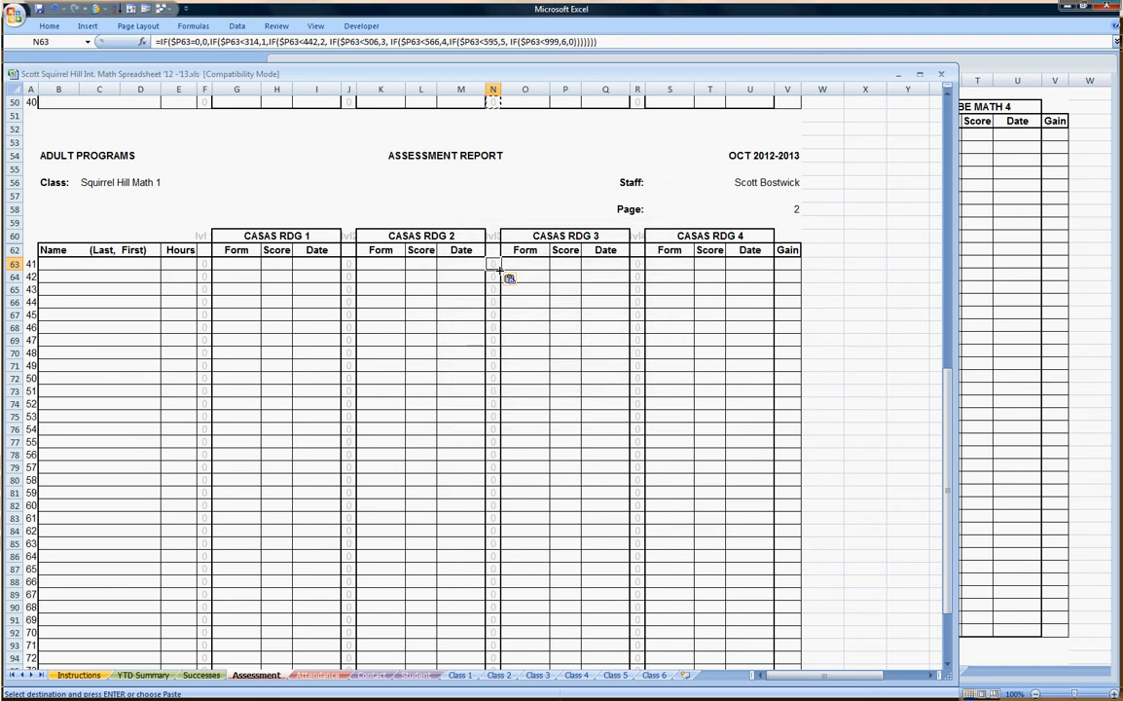
pyautogui.scroll(-3, 502, 273)
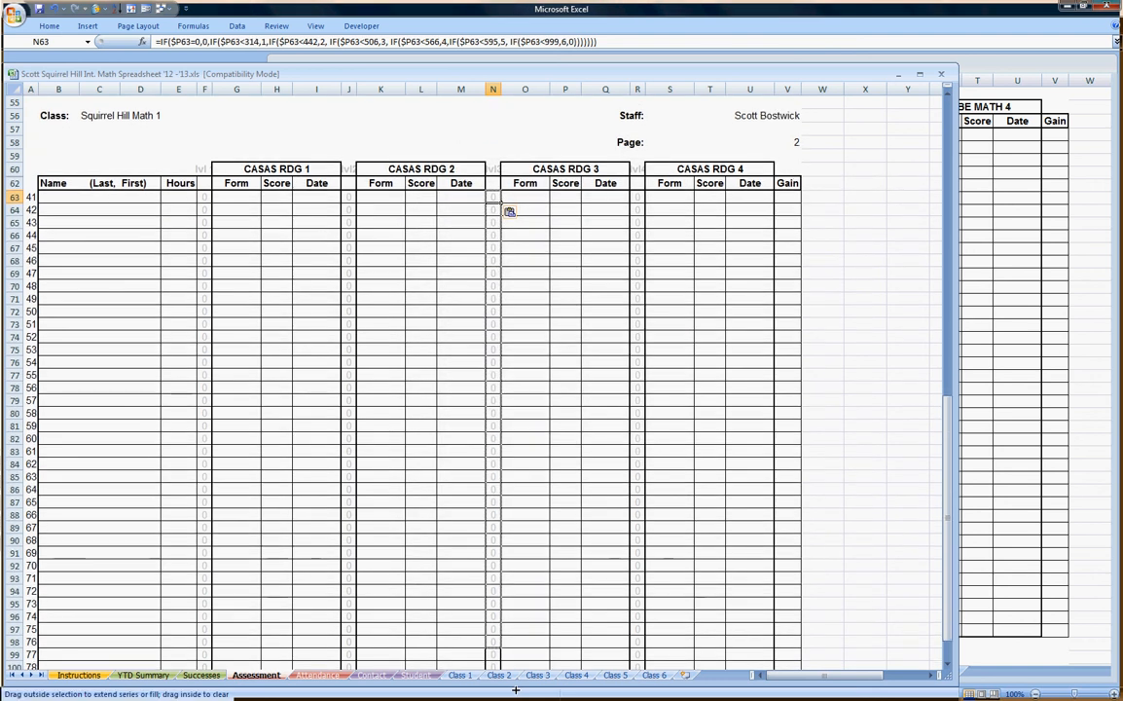
pyautogui.moveTo(509, 157); pyautogui.dragTo(495, 638)
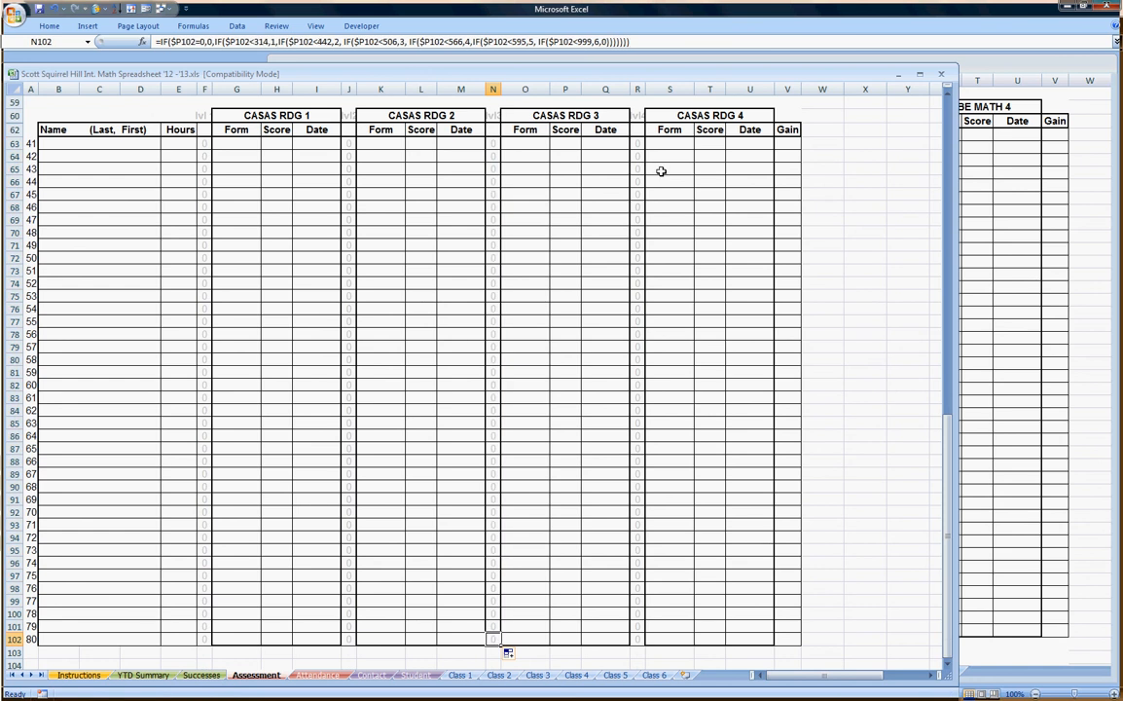
pyautogui.scroll(2, 654, 162)
pyautogui.scroll(2, 650, 156)
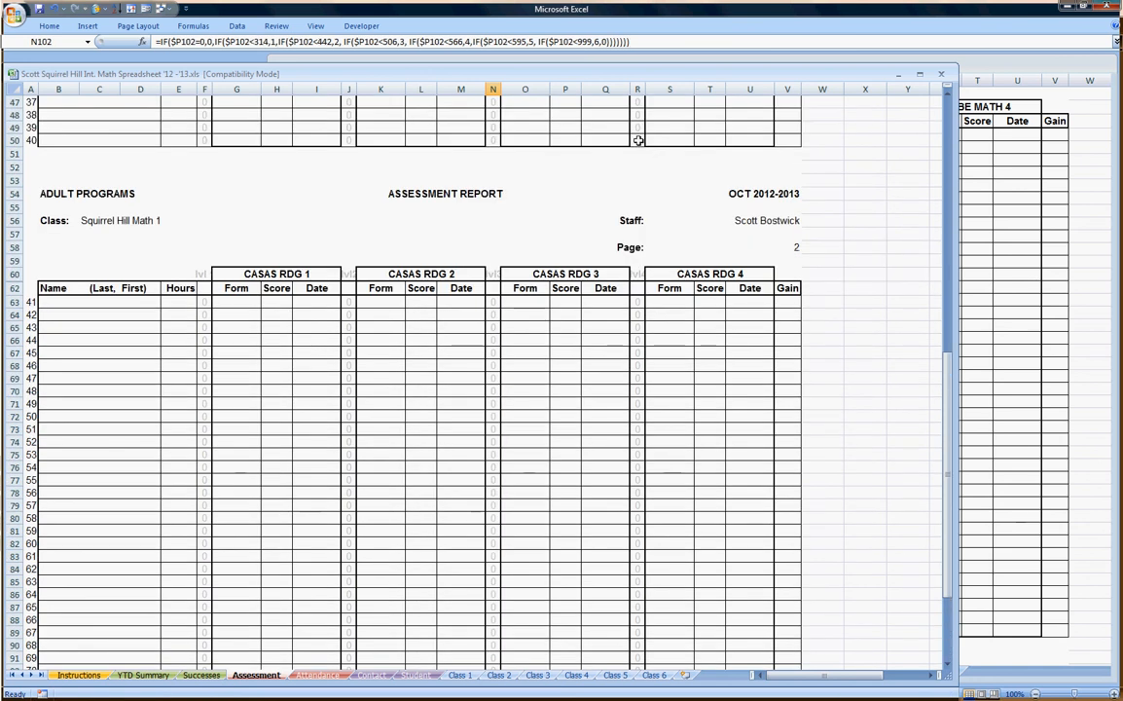
# Paste R50's level formula into R63 as formulas only, fill it to R102, and check R102.
pyautogui.click(637, 139)
pyautogui.hotkey('ctrl', 'c')
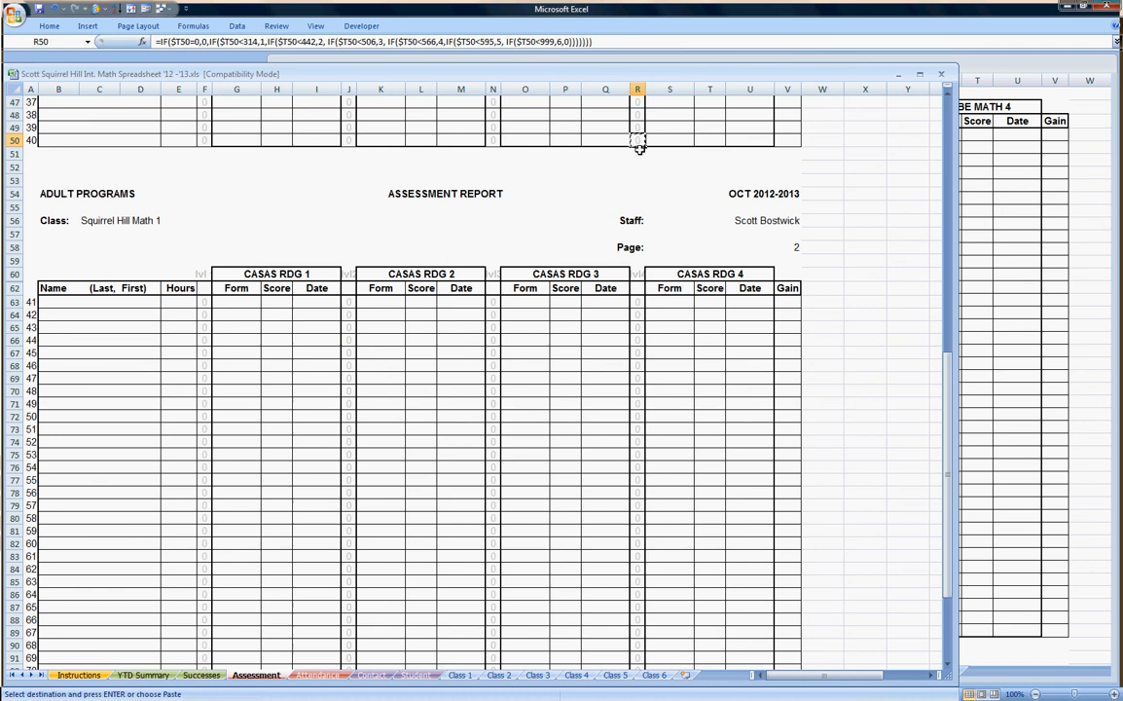
pyautogui.click(640, 303)
pyautogui.rightClick(639, 303)
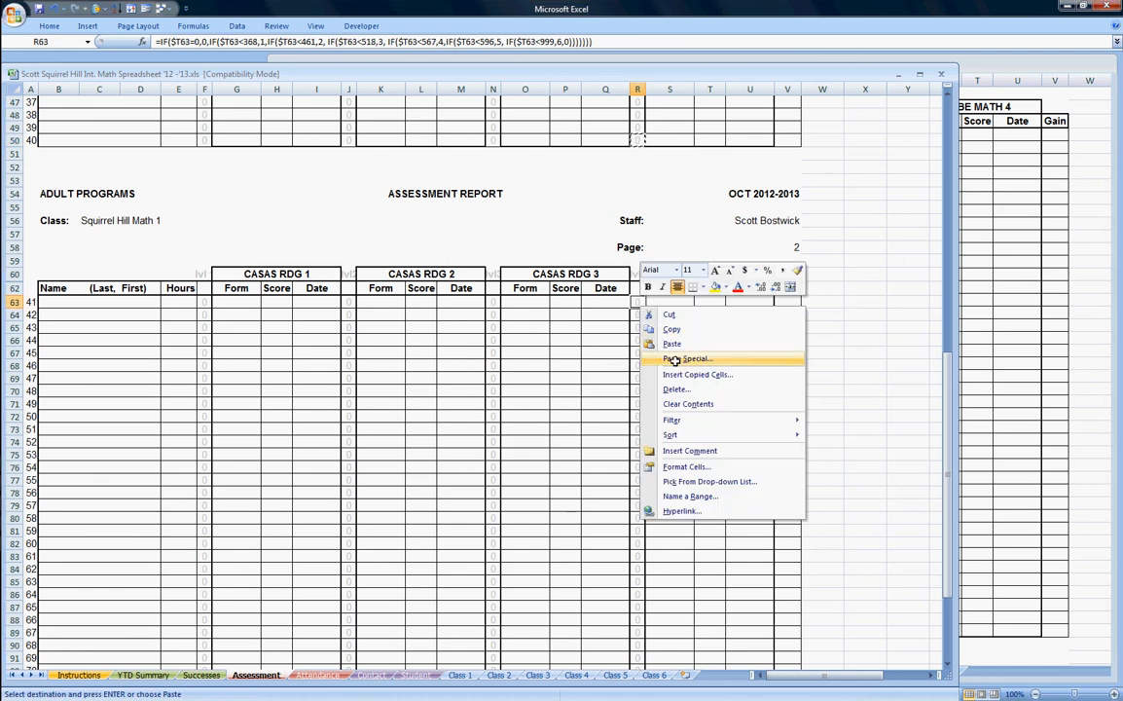
pyautogui.click(662, 358)
pyautogui.click(571, 298)
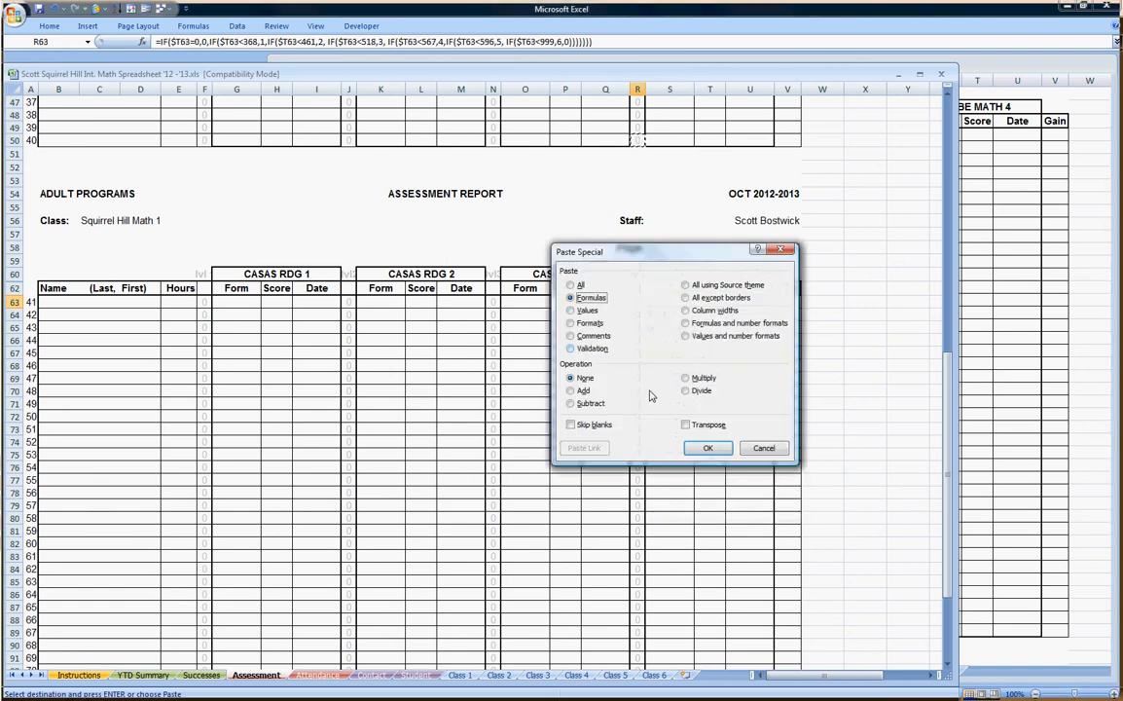
pyautogui.click(707, 448)
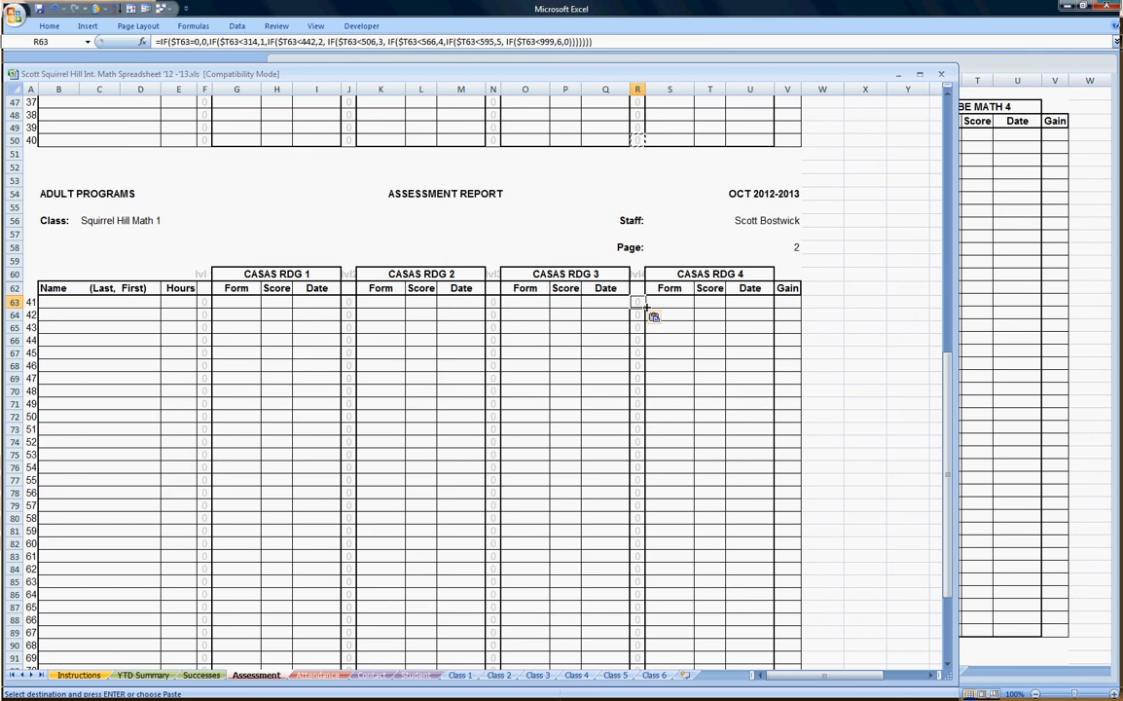
pyautogui.moveTo(646, 308); pyautogui.dragTo(655, 639)
pyautogui.click(645, 639)
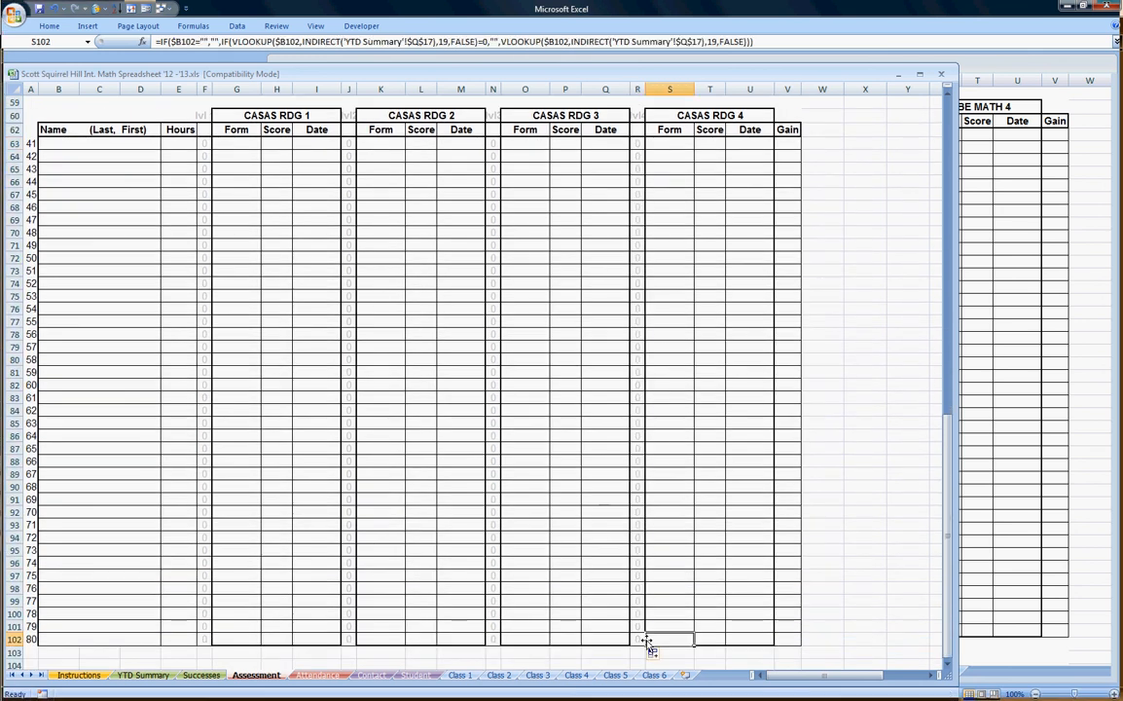
pyautogui.click(639, 640)
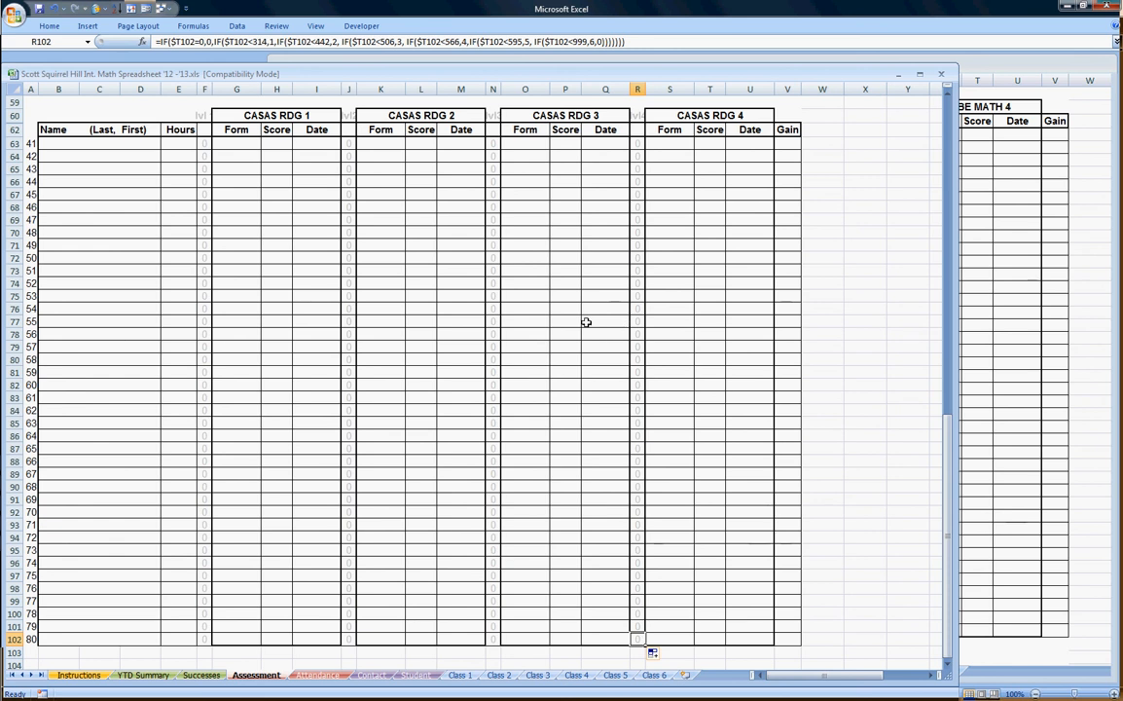
pyautogui.scroll(17, 583, 316)
pyautogui.scroll(3, 583, 312)
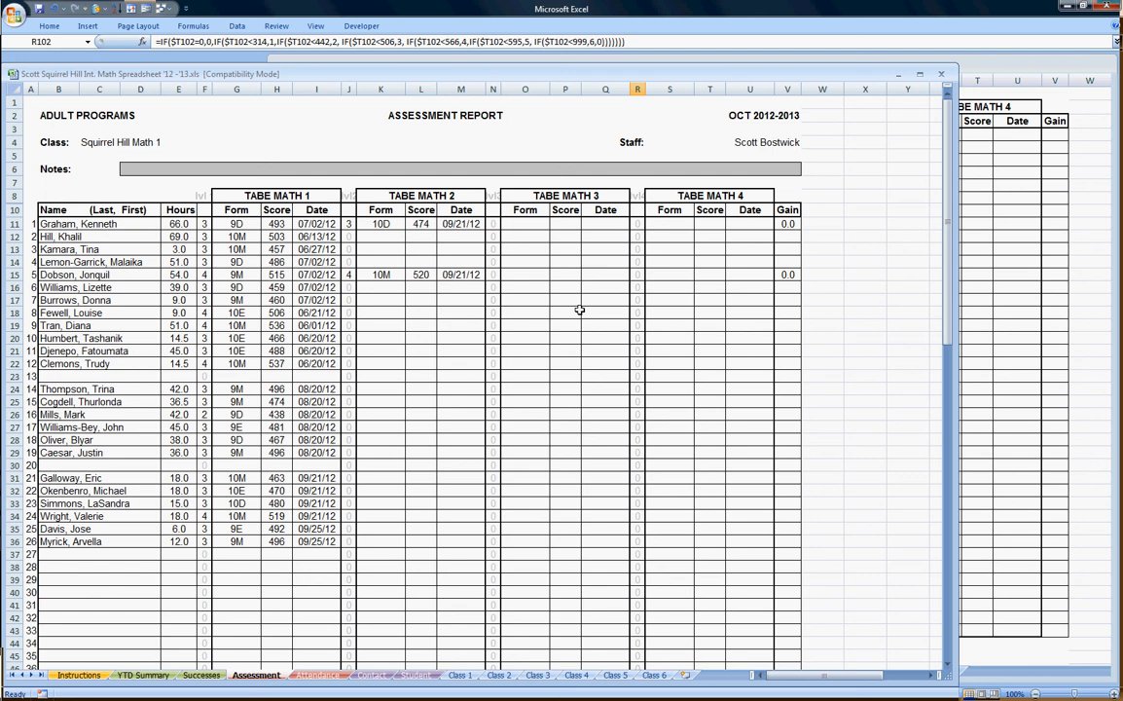
# Protect the Assessment sheet again with the default protection options.
pyautogui.click(276, 25)
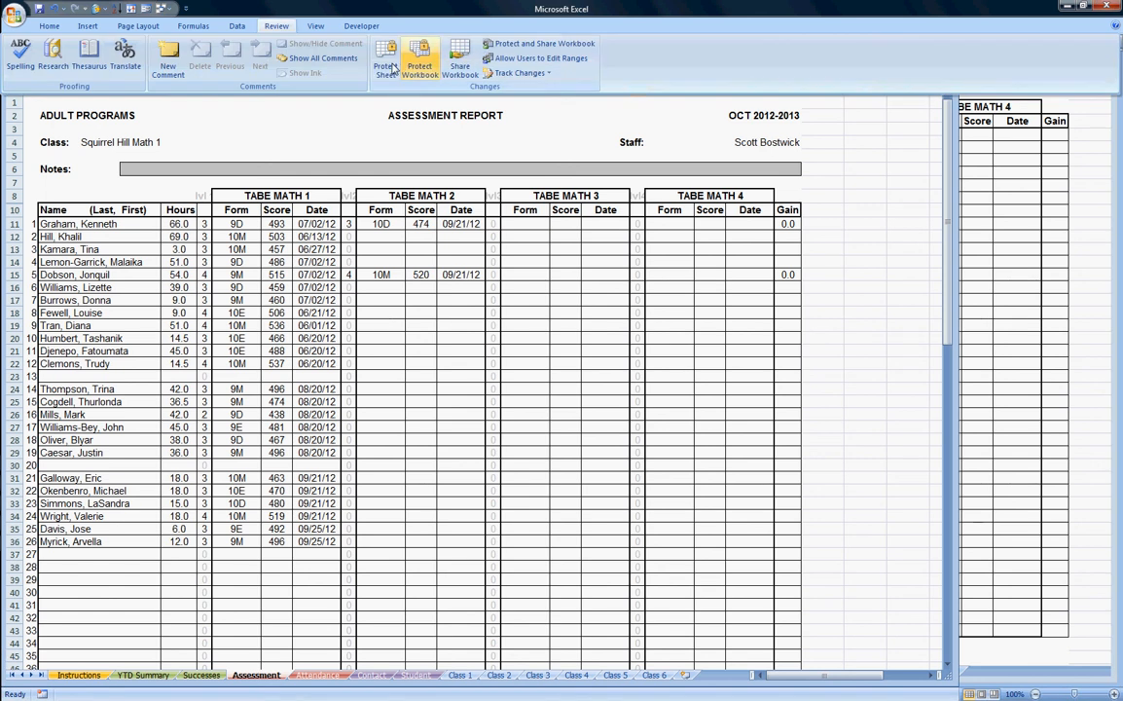
pyautogui.click(390, 66)
pyautogui.click(558, 449)
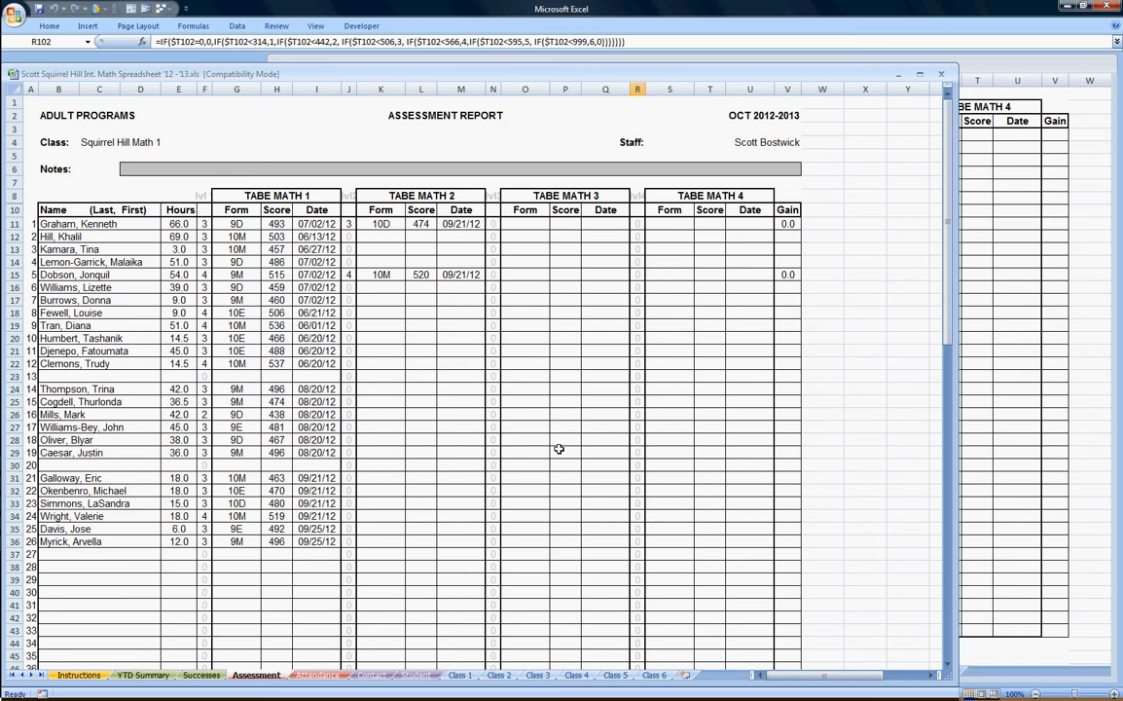
# Select cell P29, then bring up the Office button's Prepare options.
pyautogui.click(559, 450)
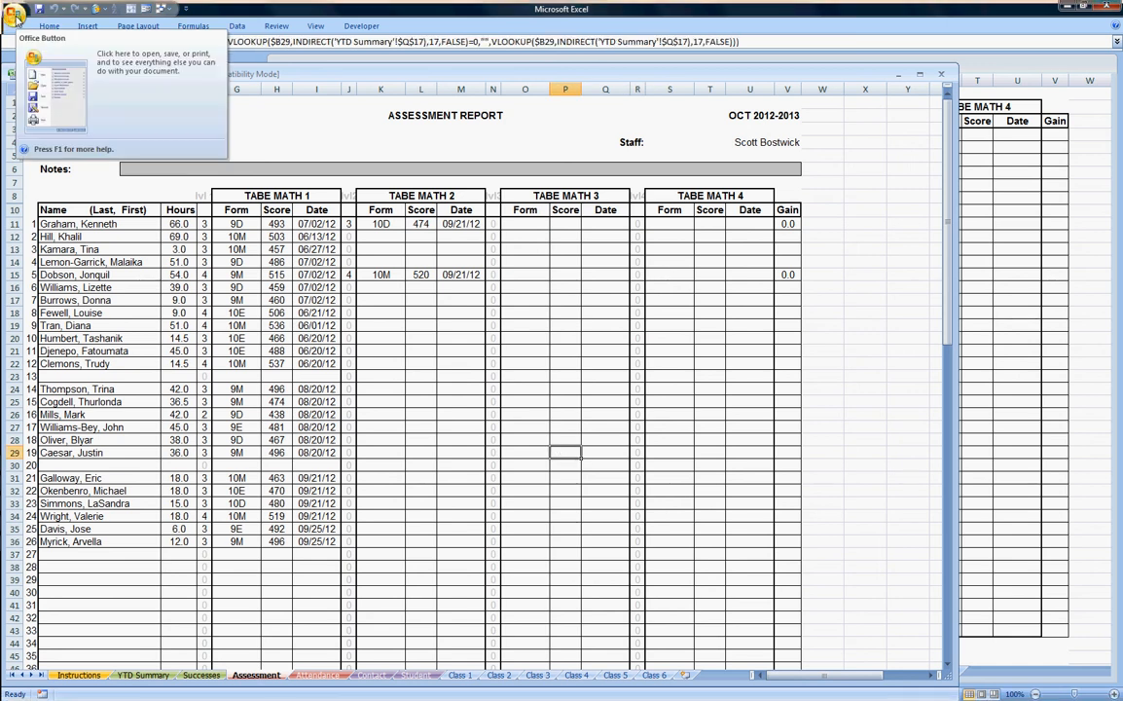
pyautogui.click(16, 16)
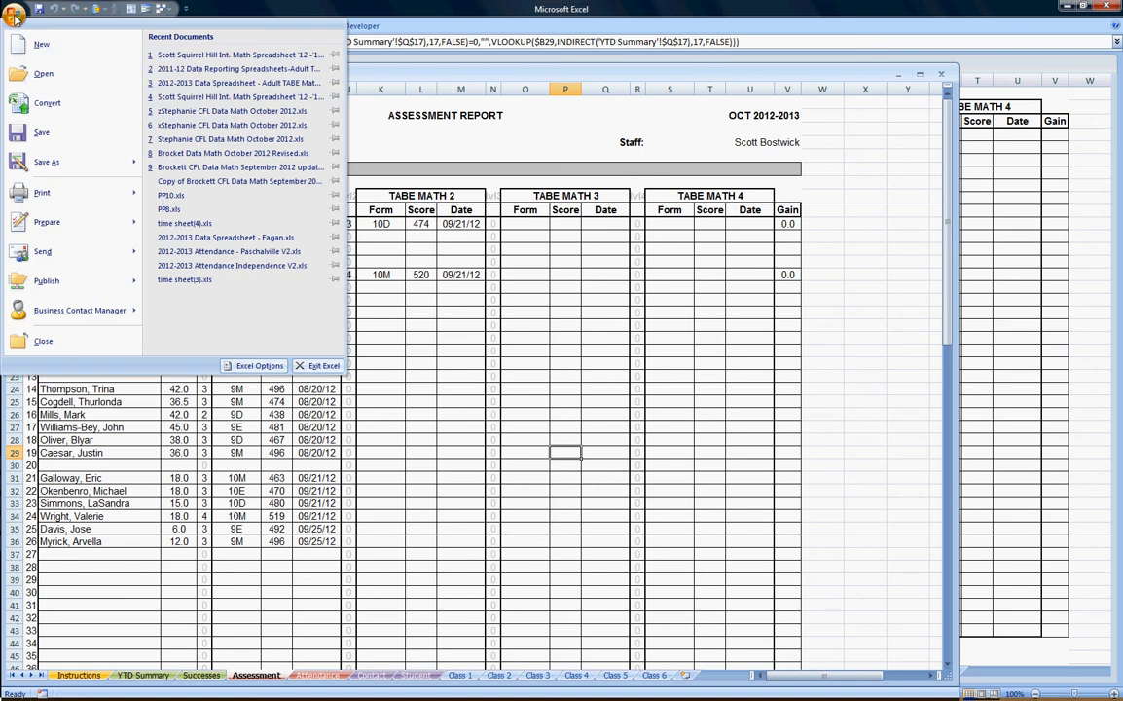
pyautogui.moveTo(55, 230)
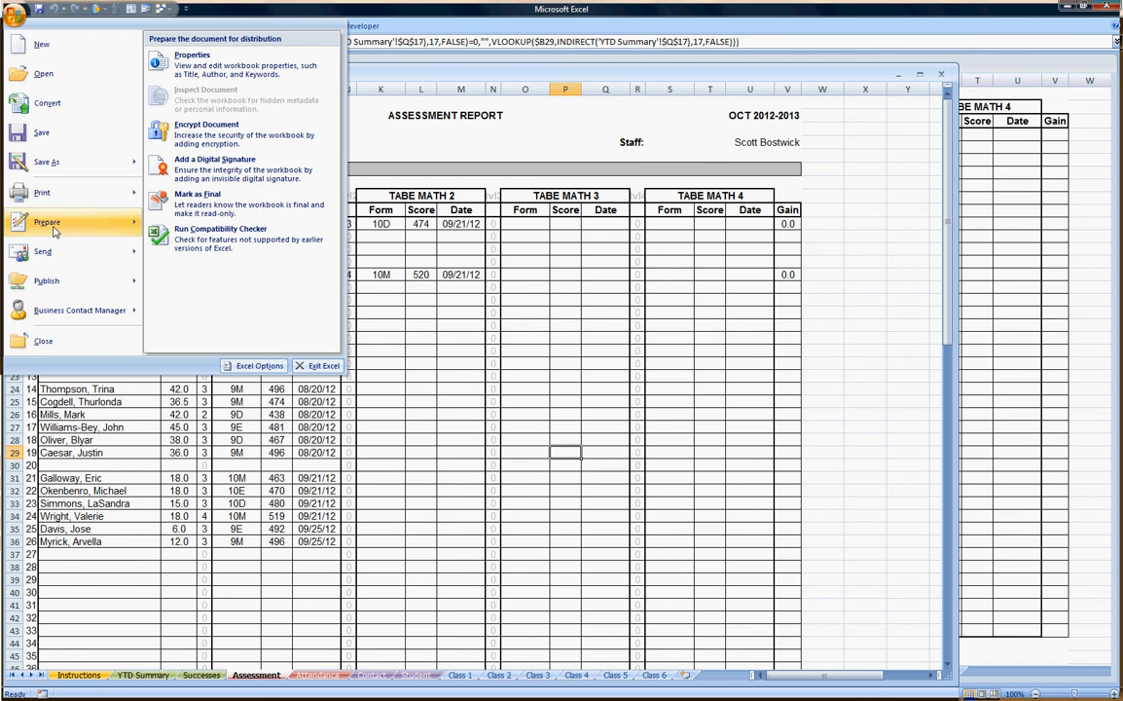
# Add 'HAND EDITED TO CORRECT MATH EFL GAINS ISSUE.' as a new line in the workbook's Comments property.
pyautogui.click(228, 60)
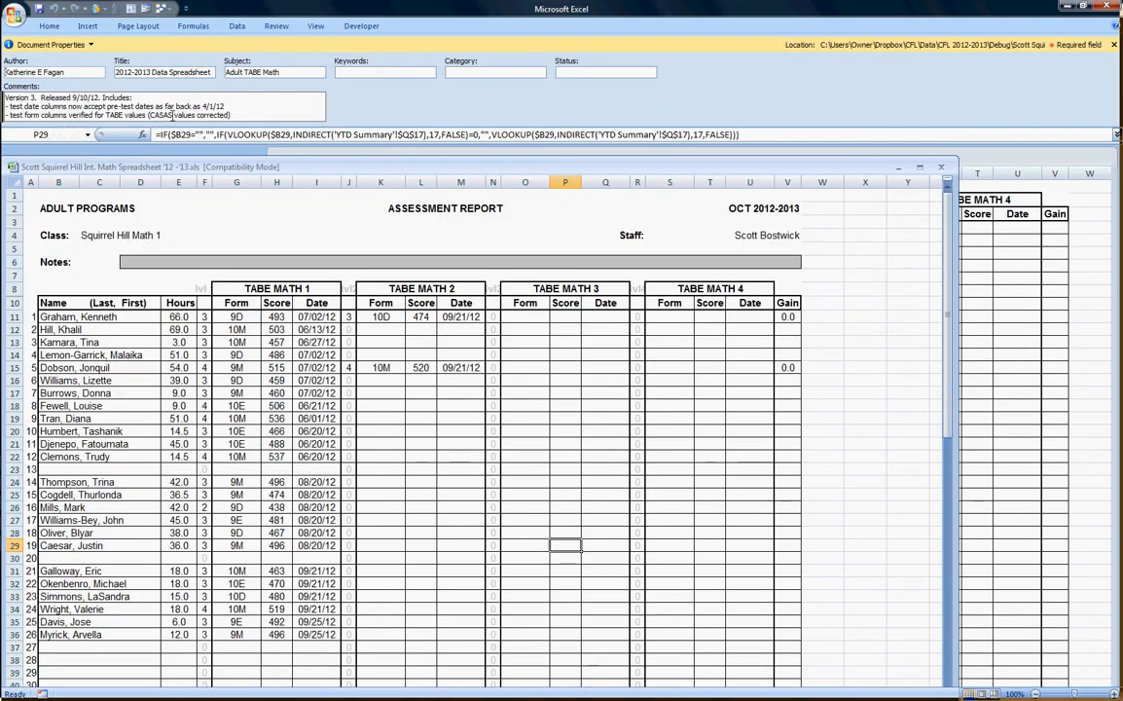
pyautogui.click(279, 114)
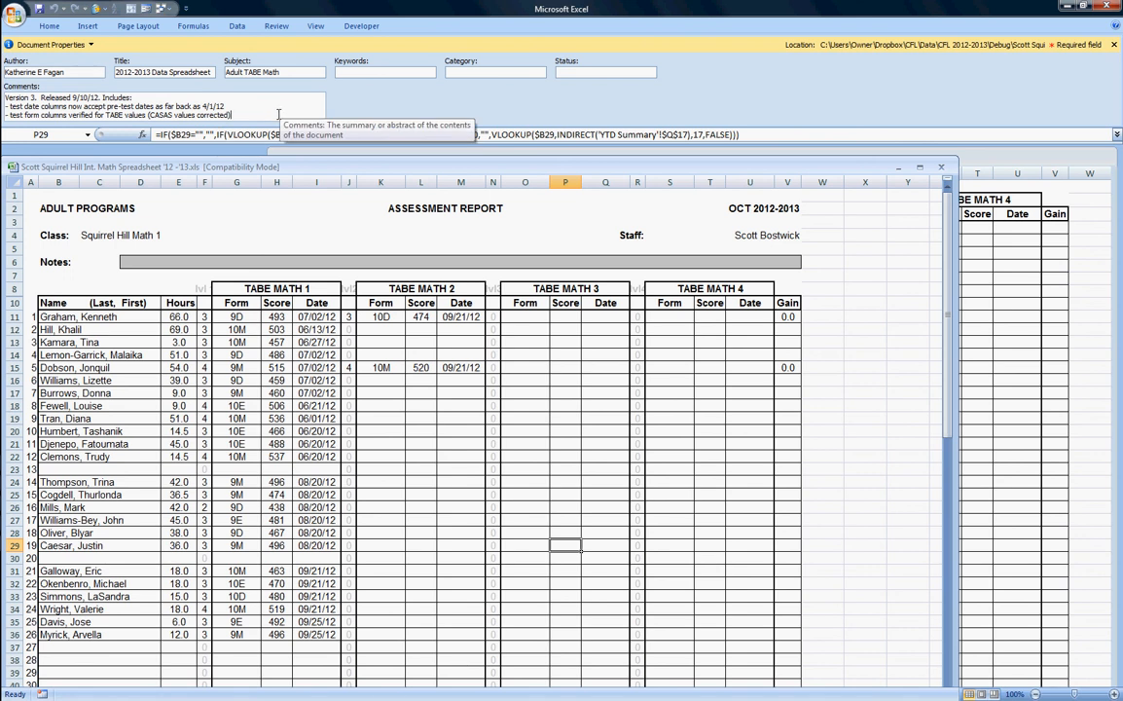
pyautogui.press('Return')
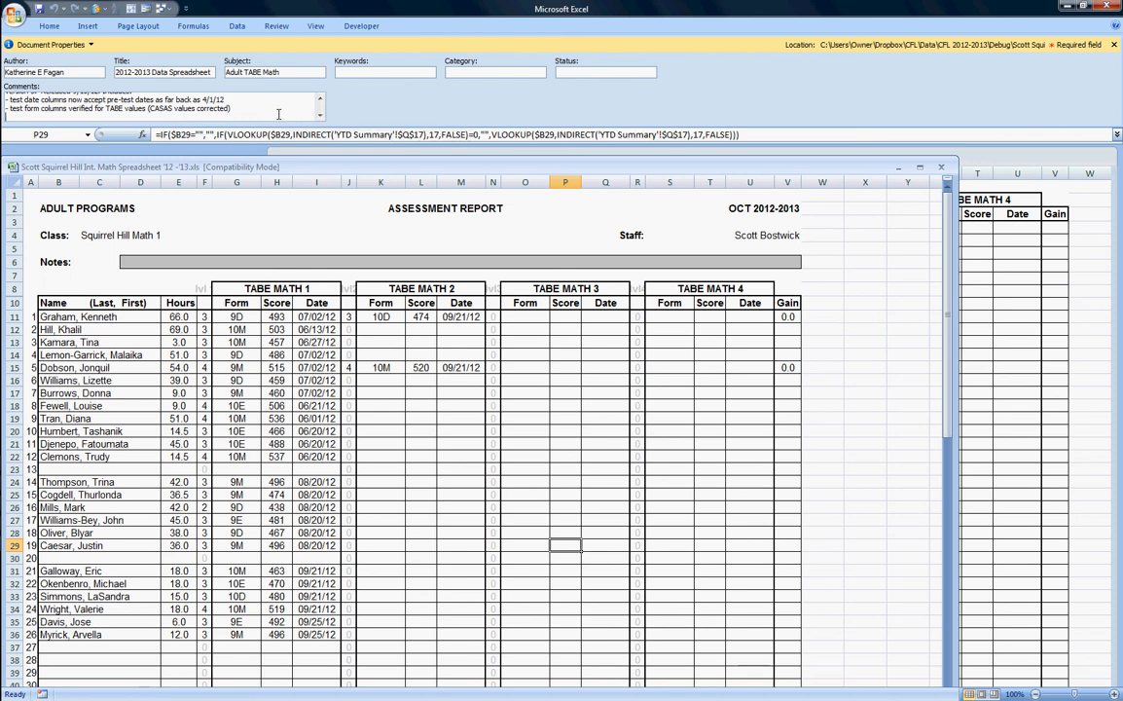
pyautogui.write('HAND EDITED TO CORRECT MA')
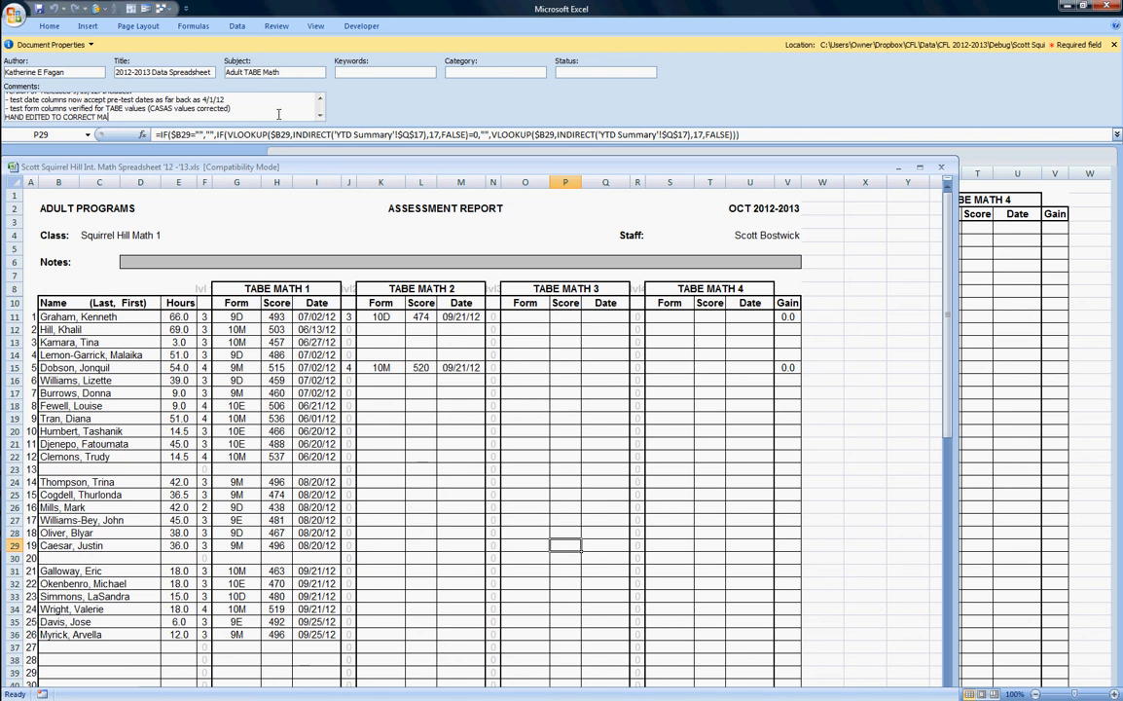
pyautogui.write('TH EFL GAINS ISSUE.')
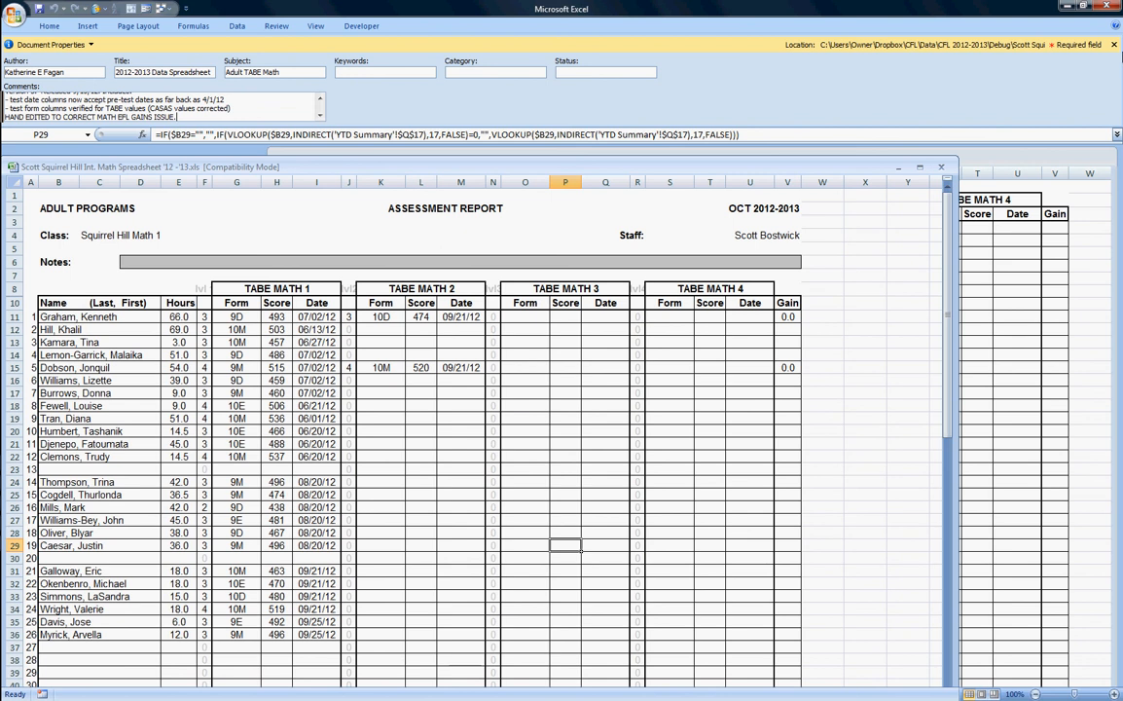
pyautogui.click(1115, 45)
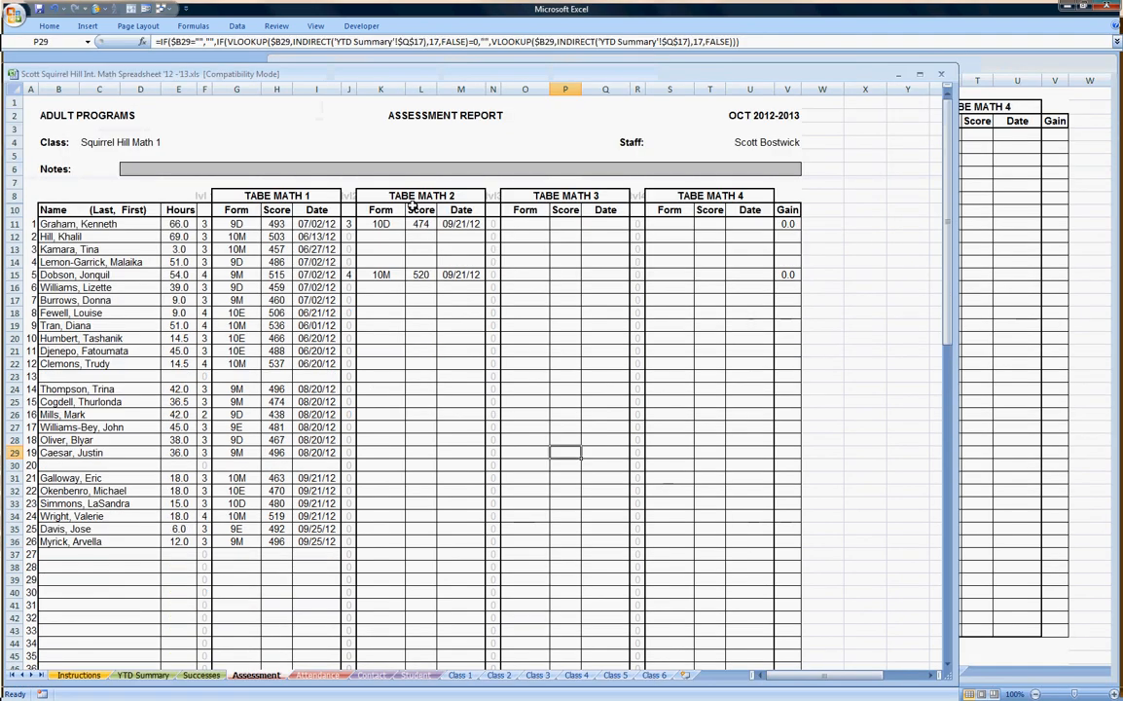
# Save a copy named with 'FIXED2' before .xls, without replacing the existing FIXED file.
pyautogui.click(15, 15)
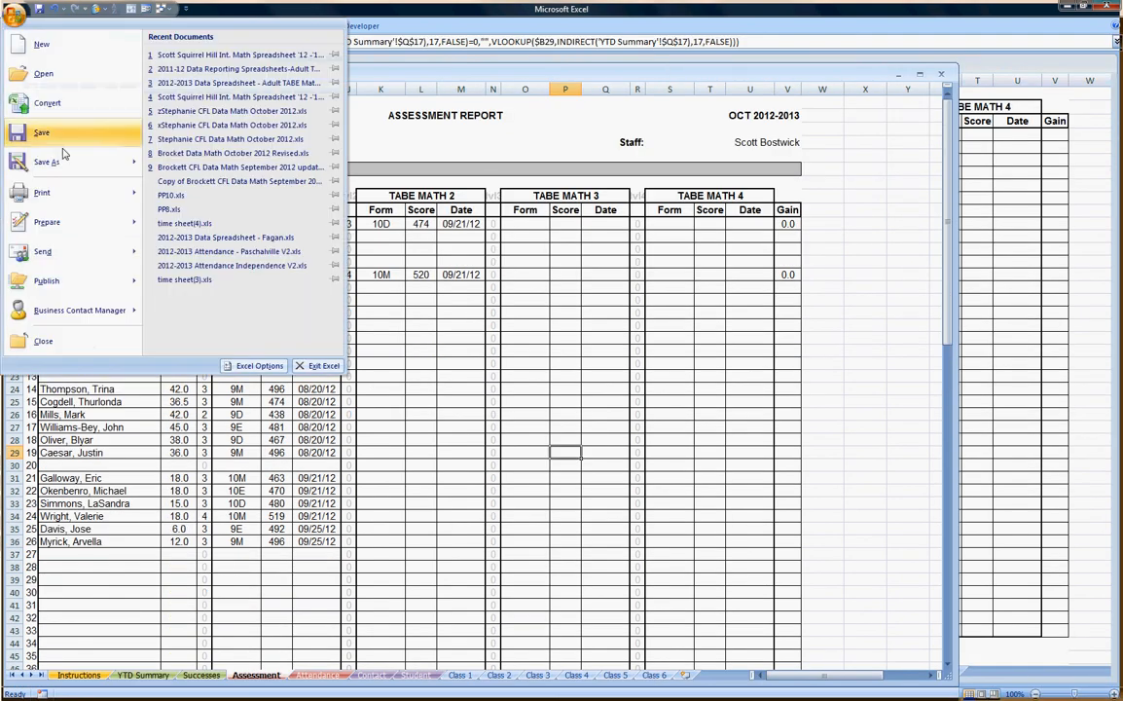
pyautogui.moveTo(68, 167)
pyautogui.click(200, 165)
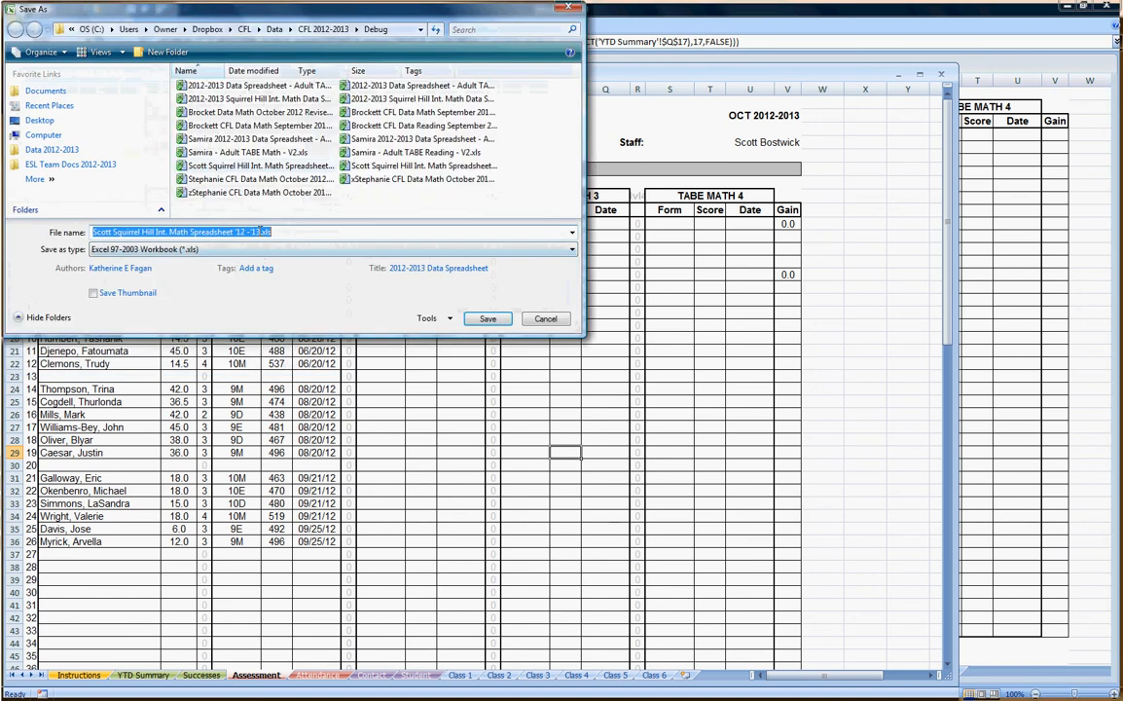
pyautogui.click(268, 231)
pyautogui.write('FIXED')
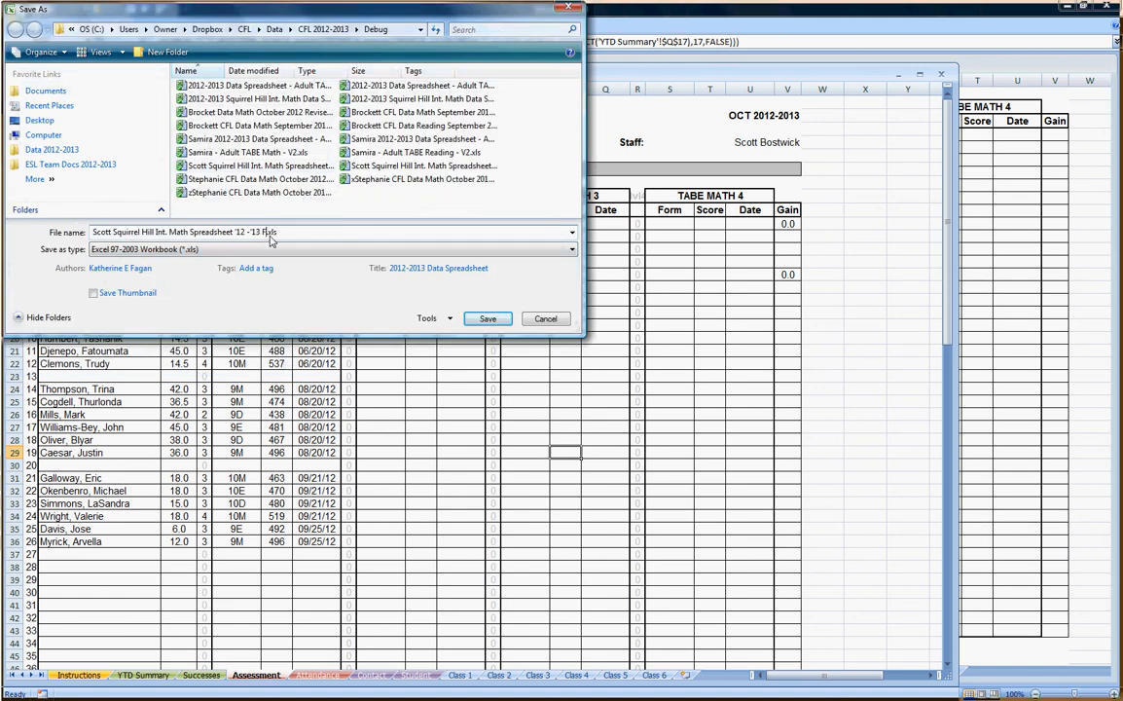
pyautogui.press('Tab')
pyautogui.press('Return')
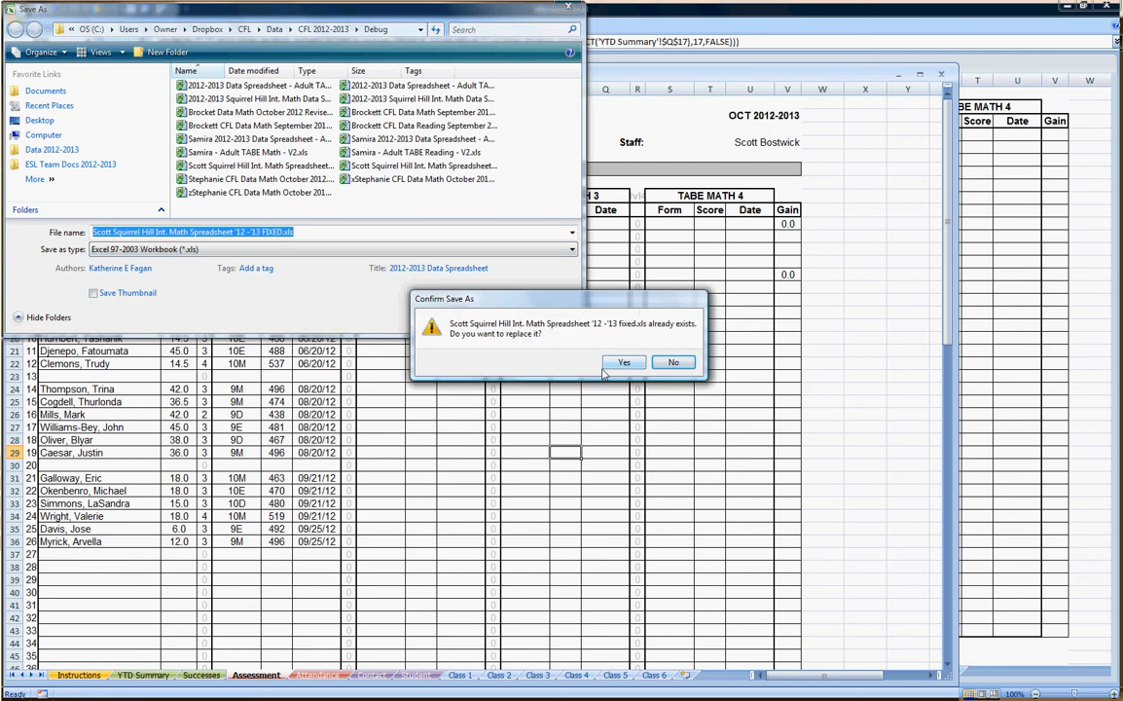
pyautogui.click(672, 363)
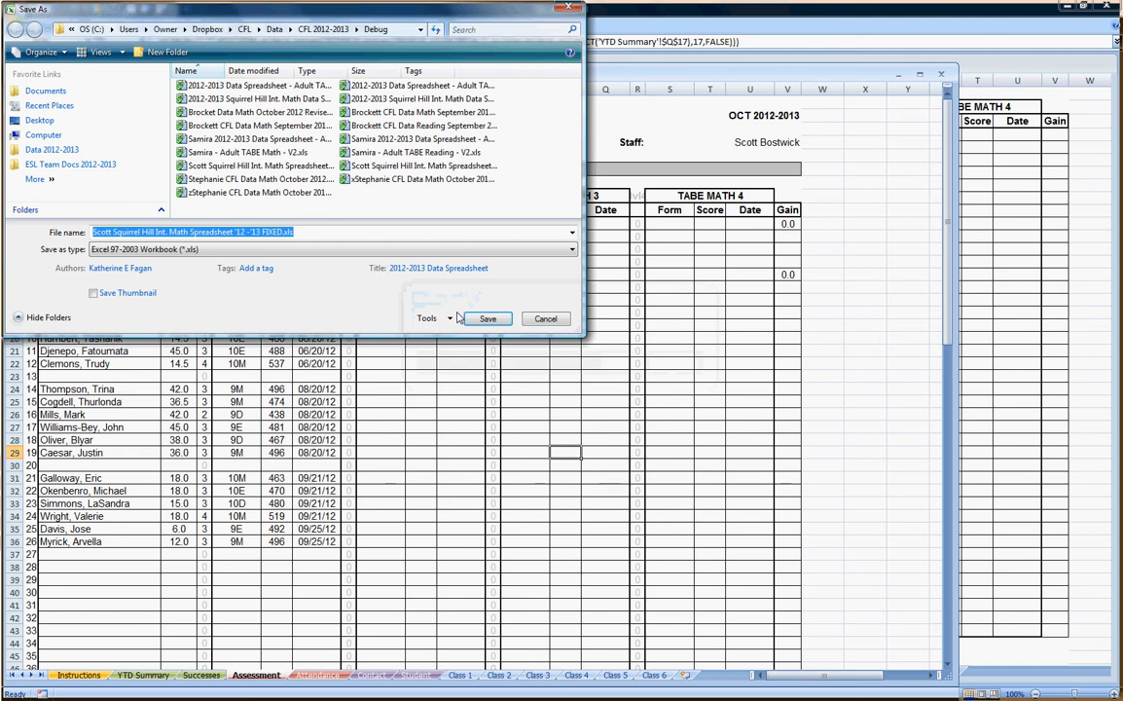
pyautogui.click(282, 231)
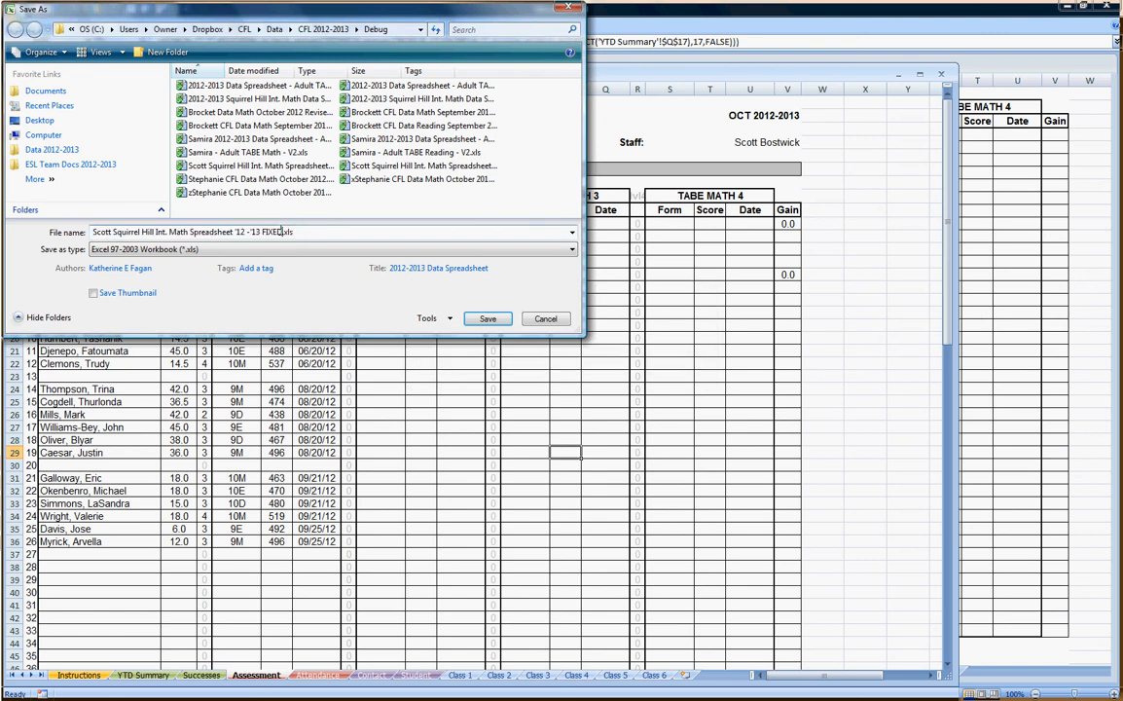
pyautogui.write('2')
pyautogui.click(476, 319)
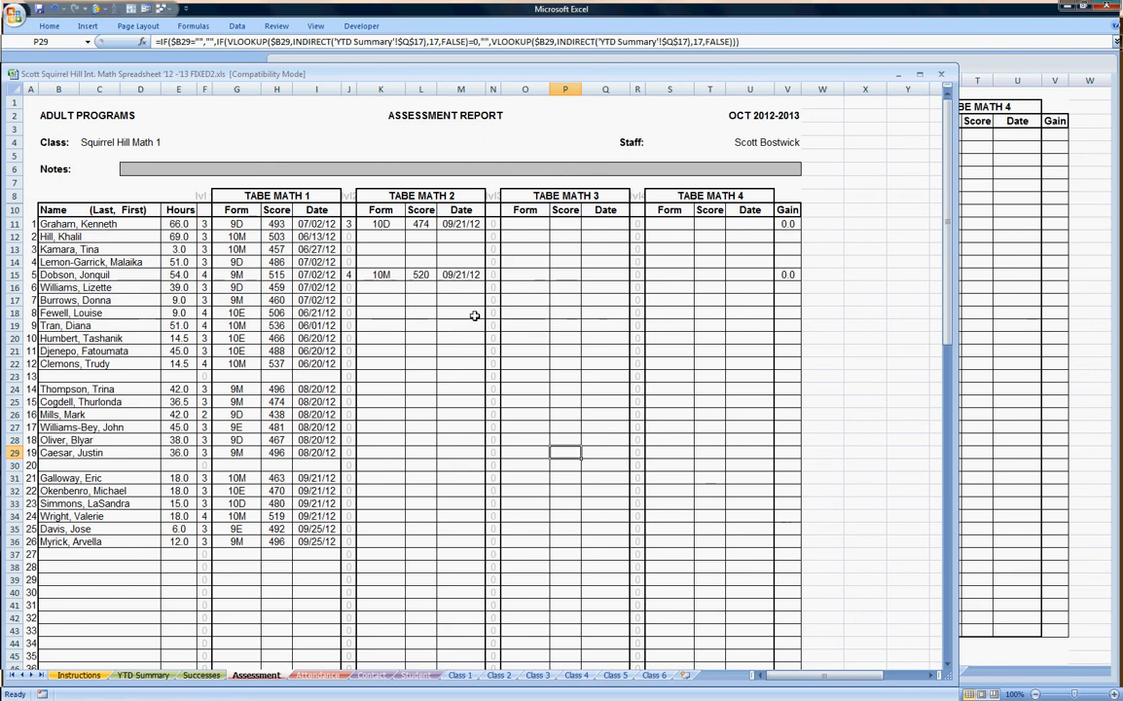